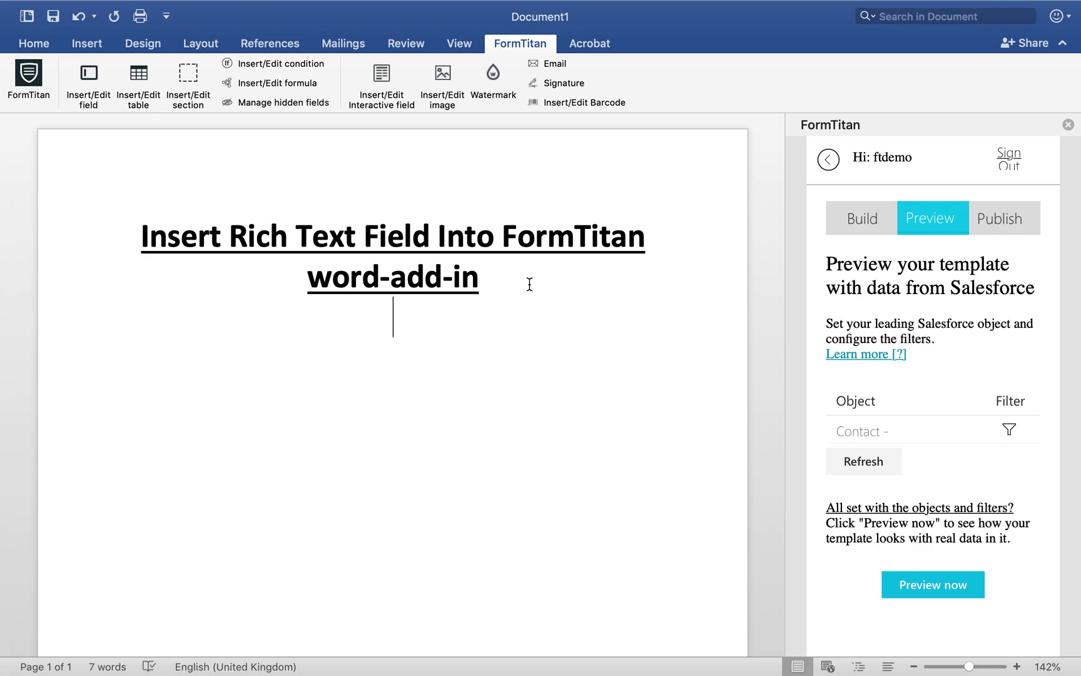
In Salesforce, look through the second and then the first recently viewed contact's record.
key(ctrl+Right)
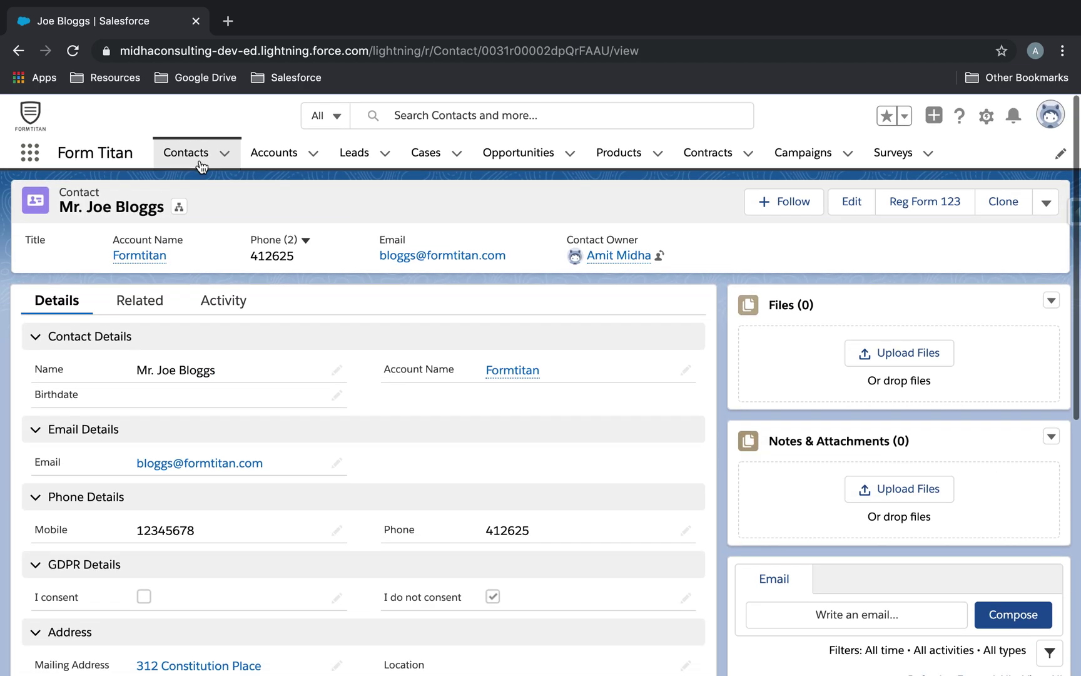
click(199, 160)
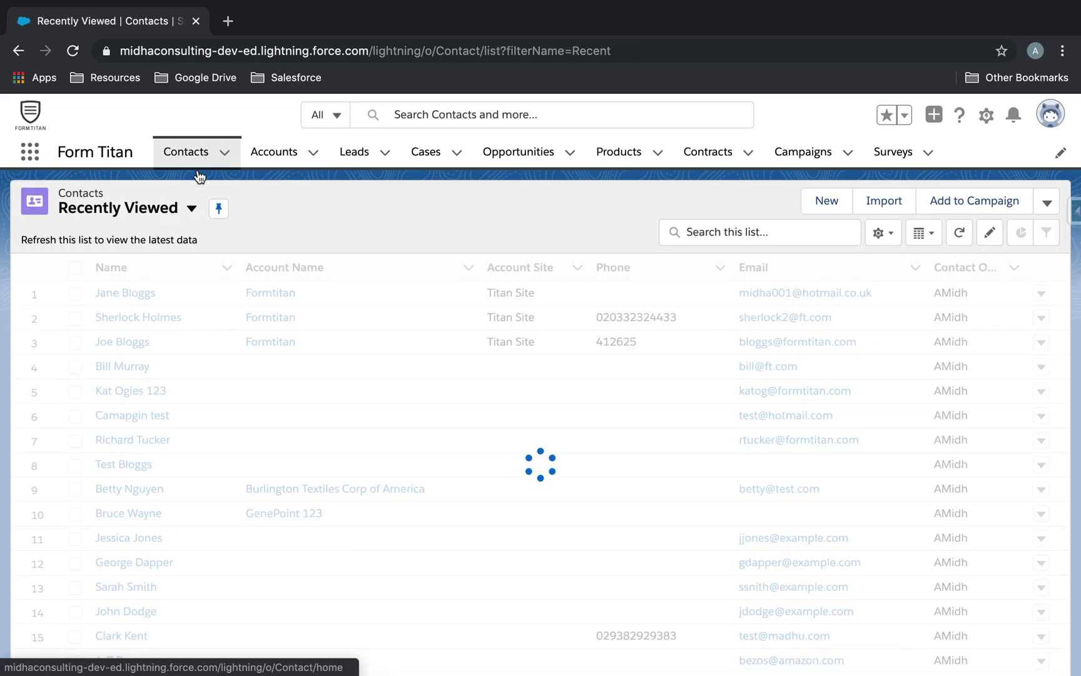
click(139, 321)
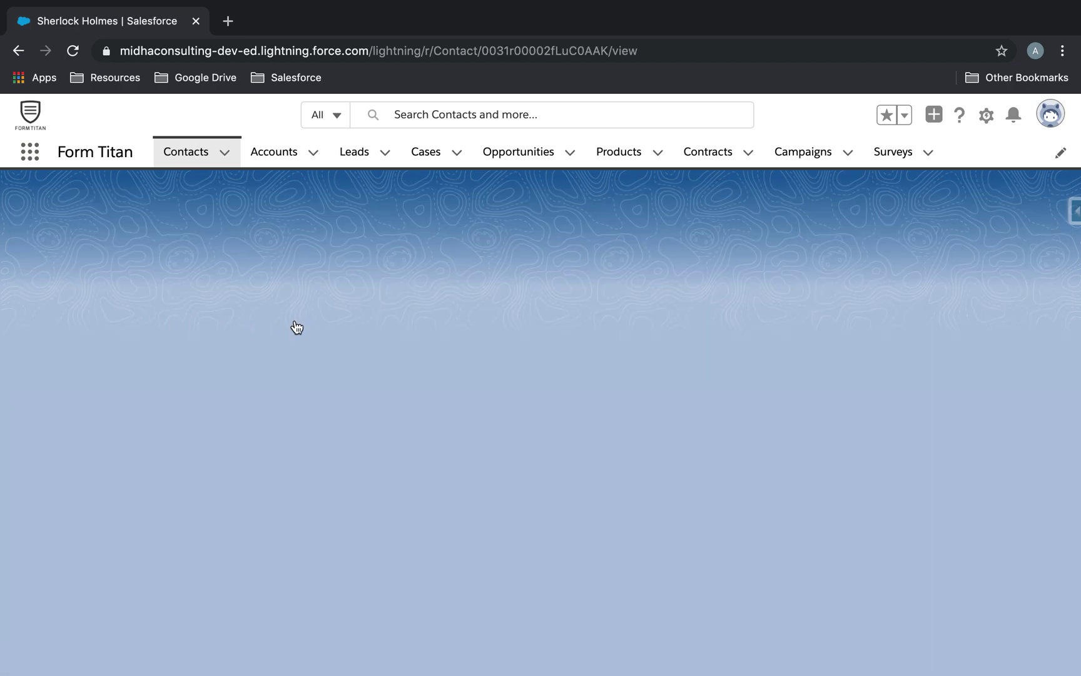
scroll(295, 321, down, 10)
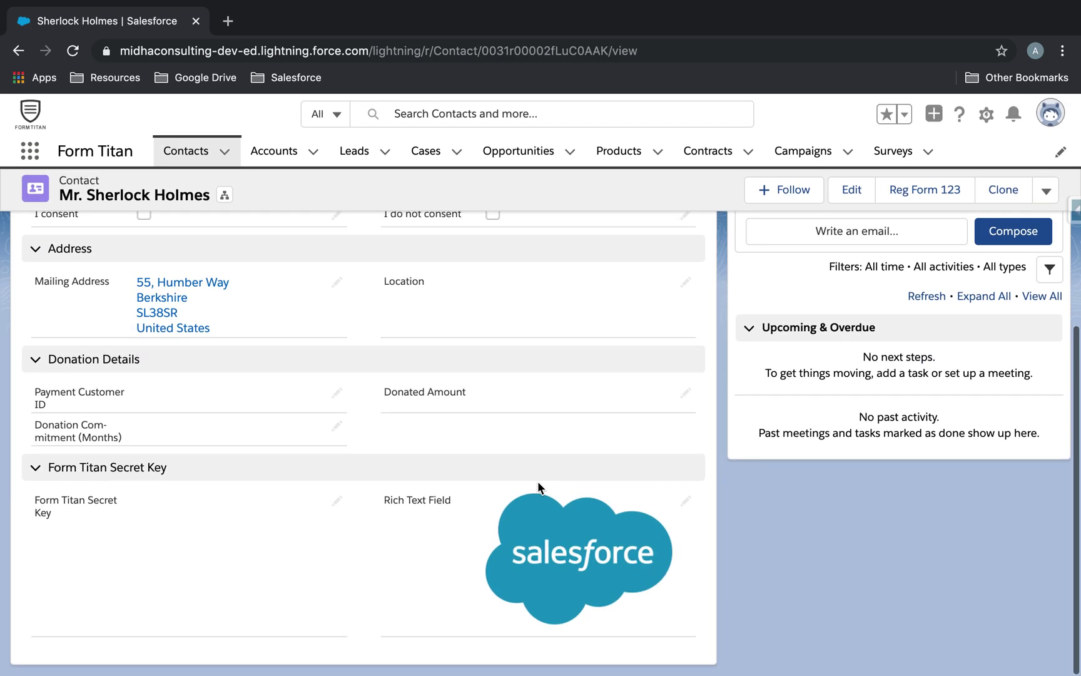
click(185, 145)
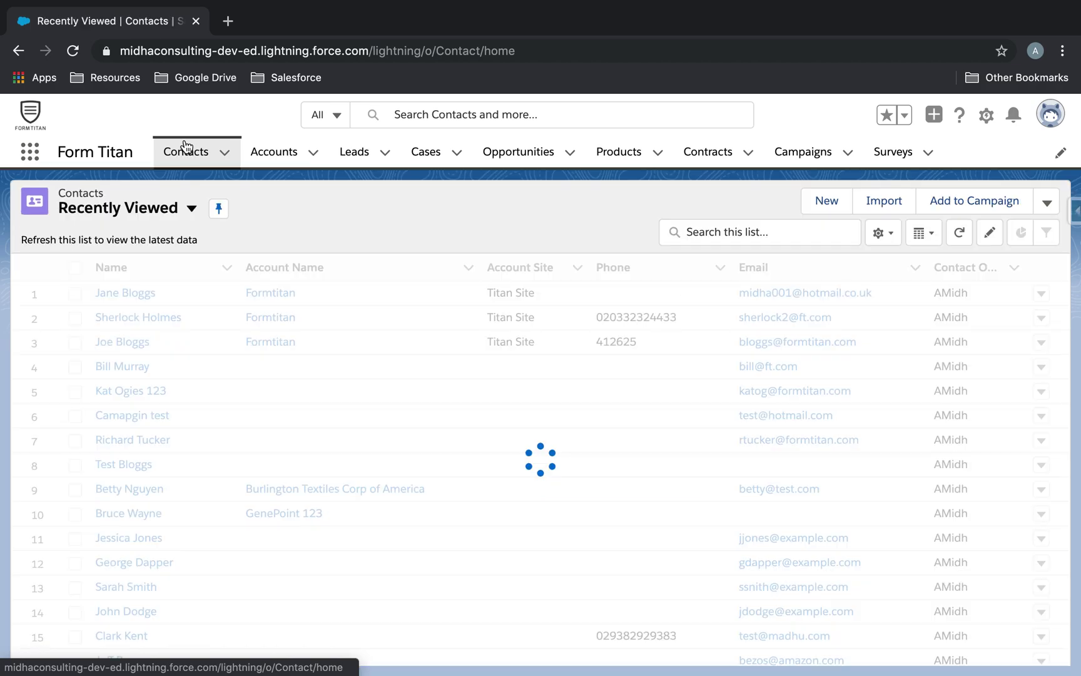
click(138, 296)
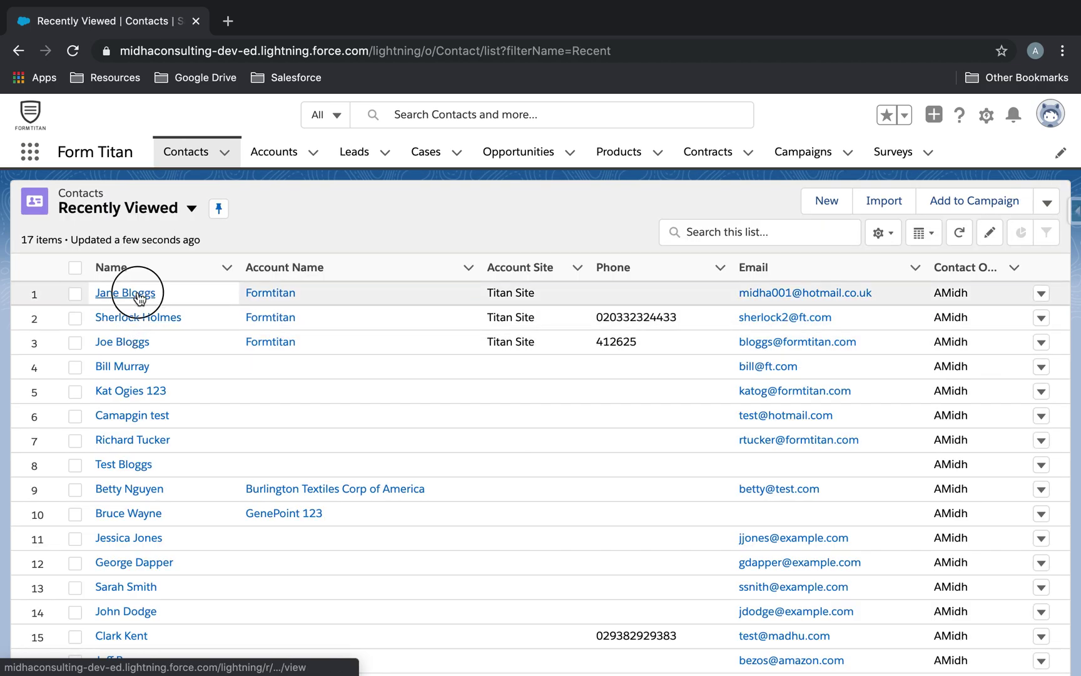
scroll(369, 341, down, 5)
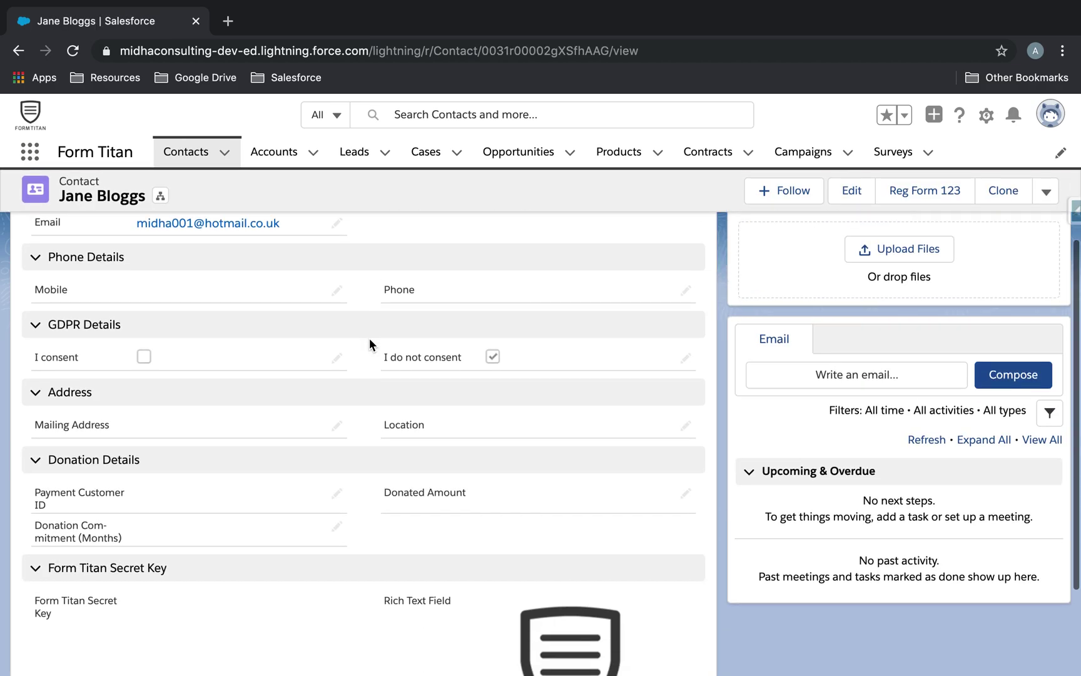
scroll(502, 494, down, 3)
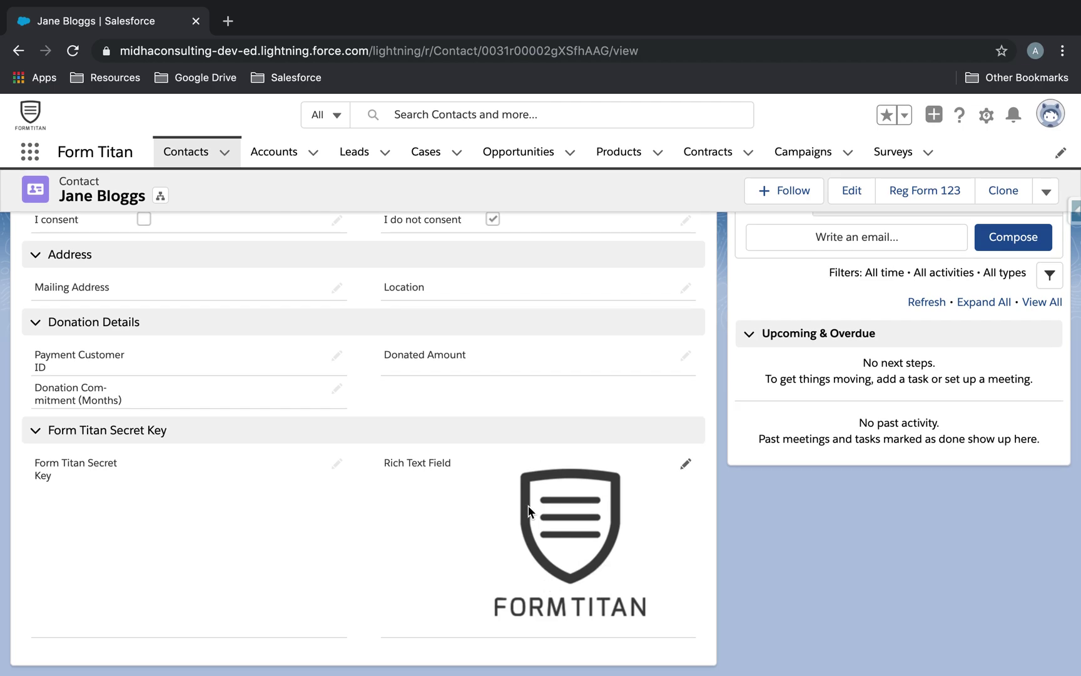
scroll(529, 510, up, 10)
scroll(313, 463, down, 2)
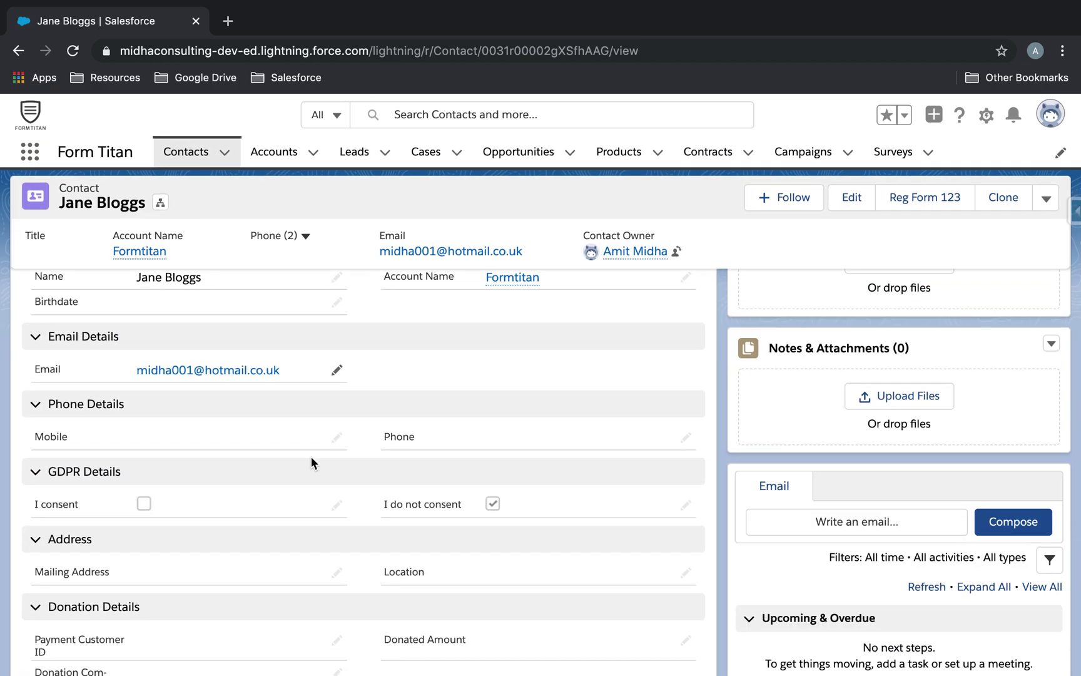
scroll(313, 463, down, 5)
click(178, 152)
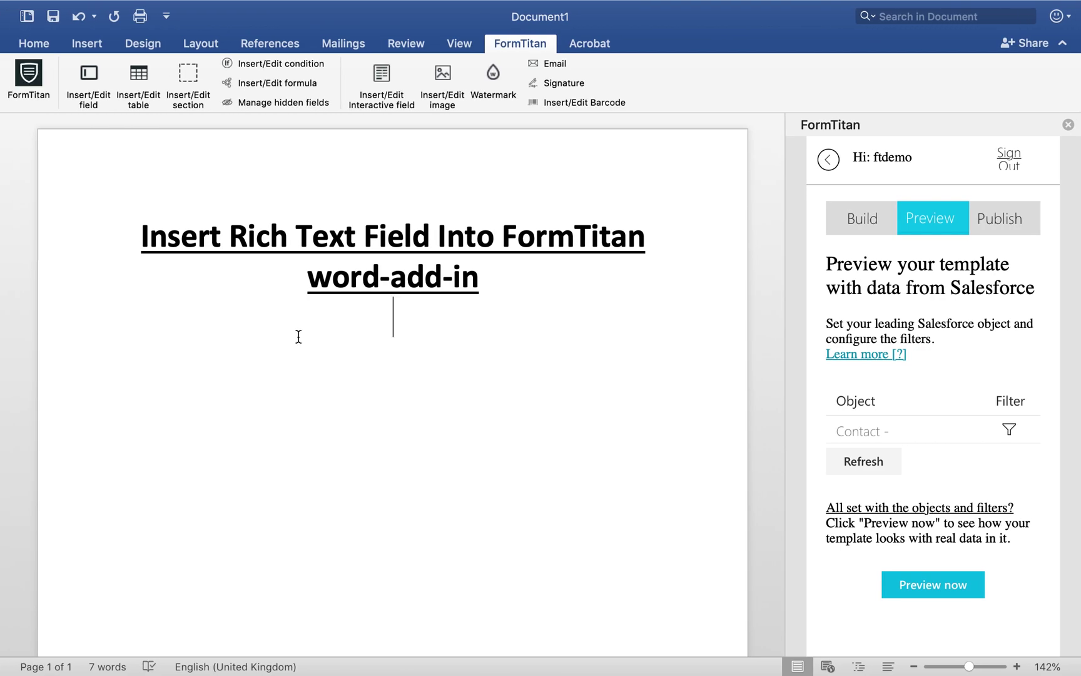
Below the title, choose the Contact object's Rich Text Field in FormTitan's field inserter.
key(Return)
key(Return)
key(BackSpace)
click(96, 79)
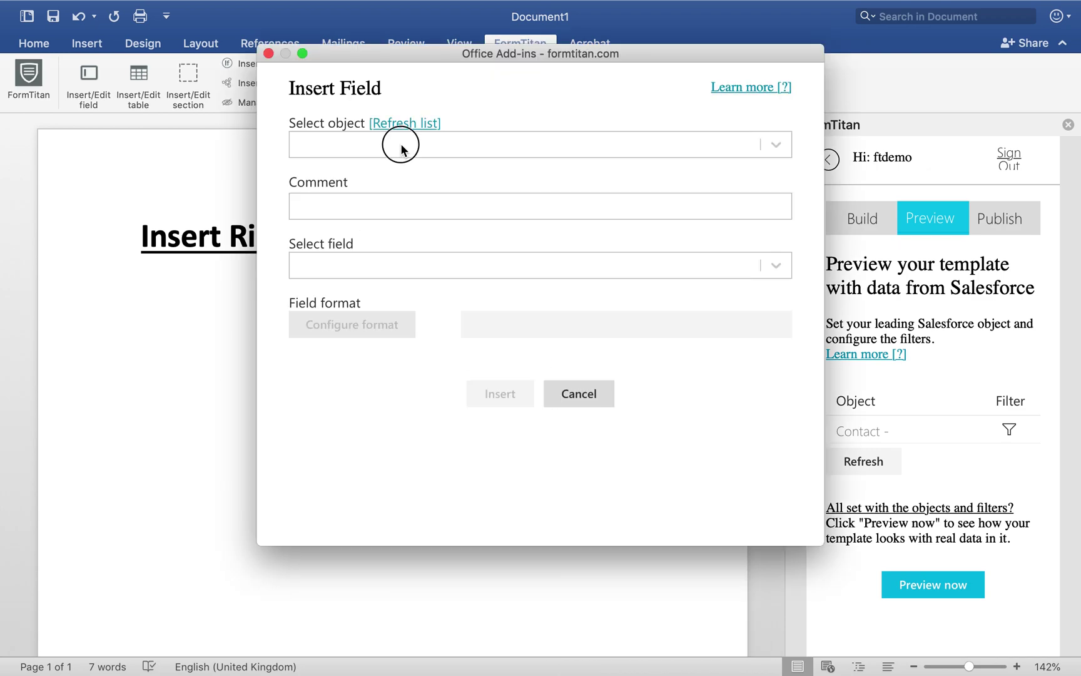
click(400, 144)
text(cont)
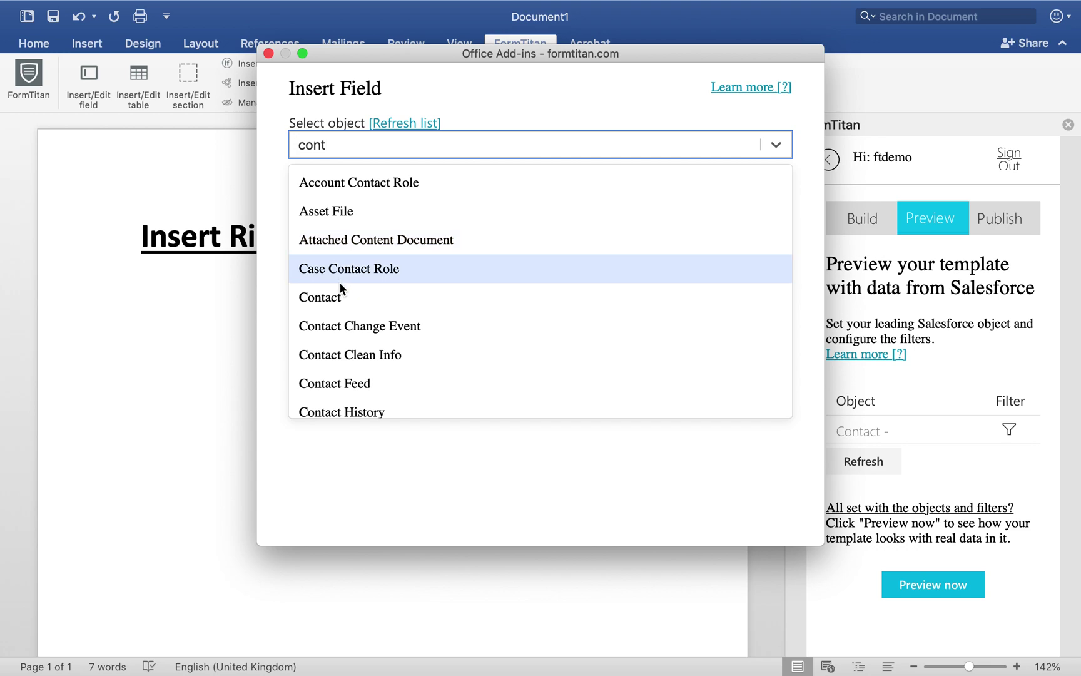
click(339, 289)
click(372, 265)
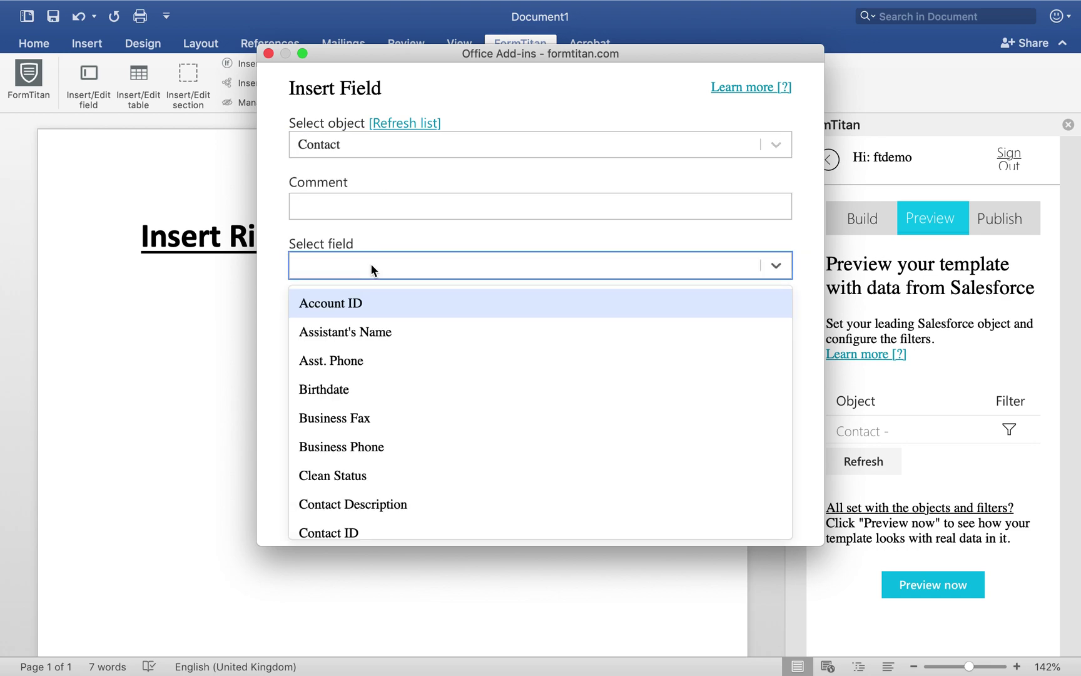
text(rich)
click(397, 299)
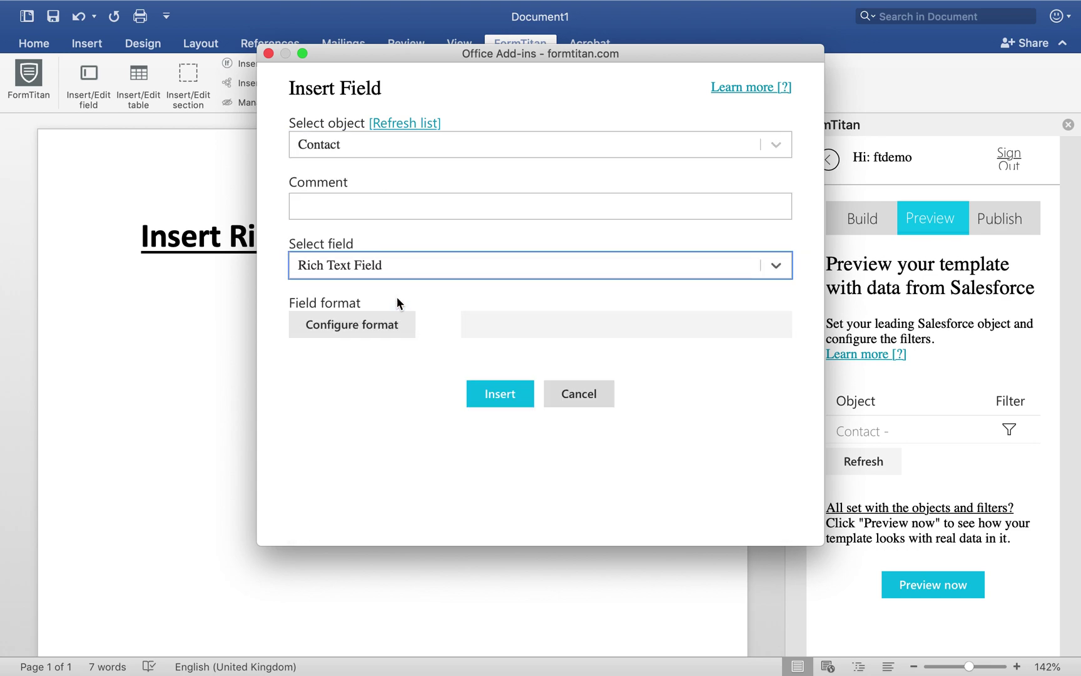
Format the field as HTML parsed as a 200×200 Salesforce image and insert it.
click(385, 331)
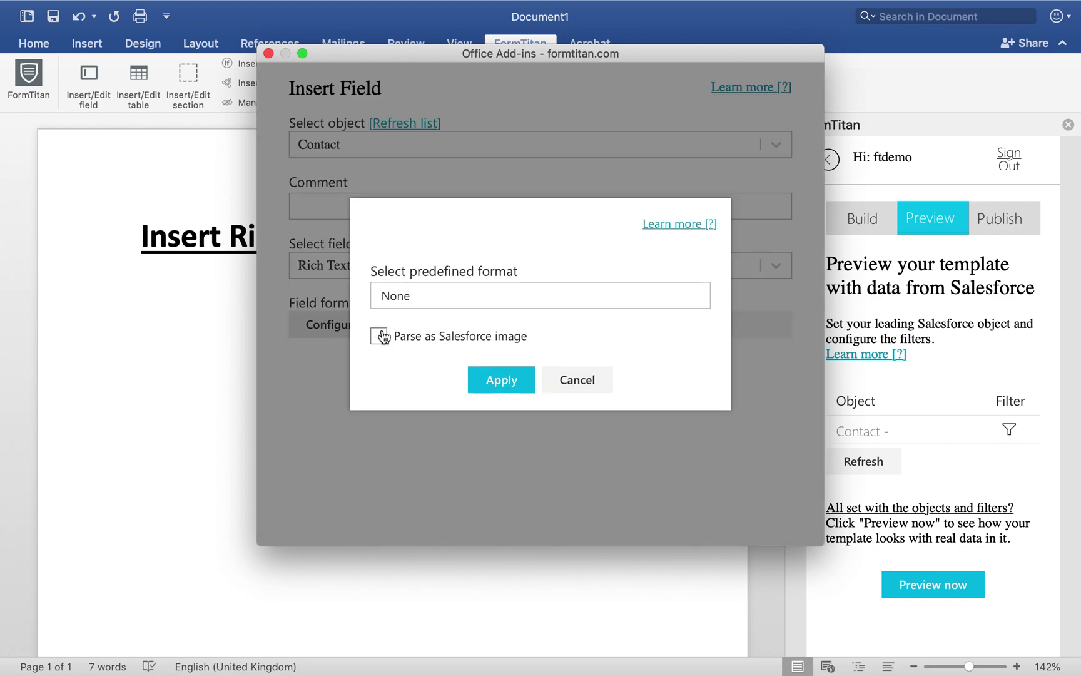
click(495, 297)
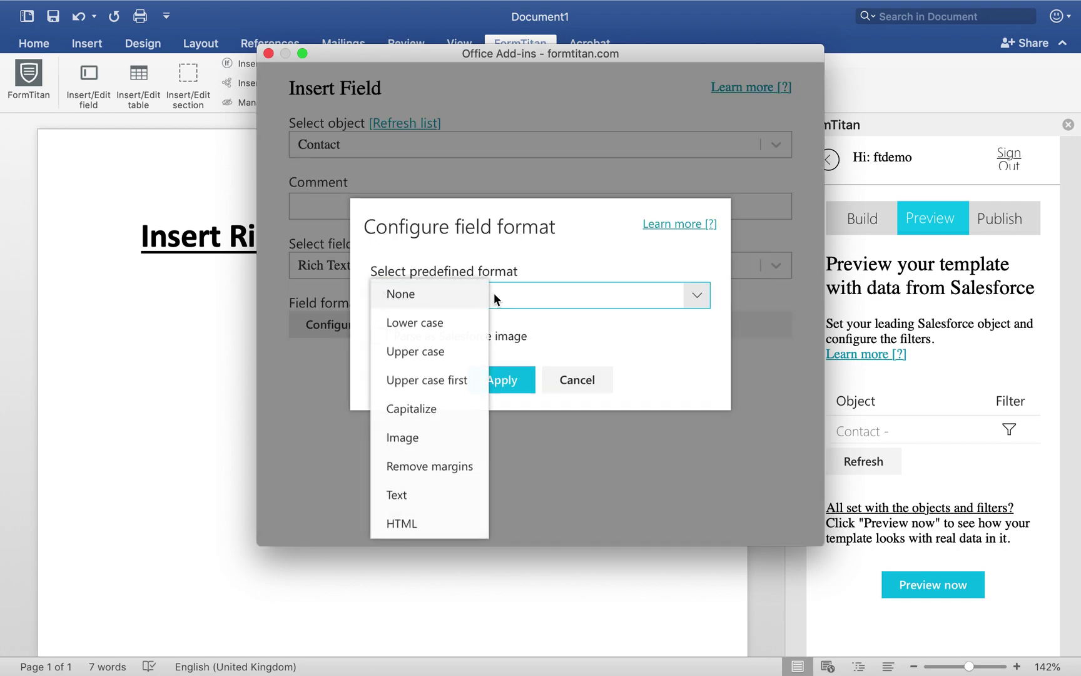
click(432, 525)
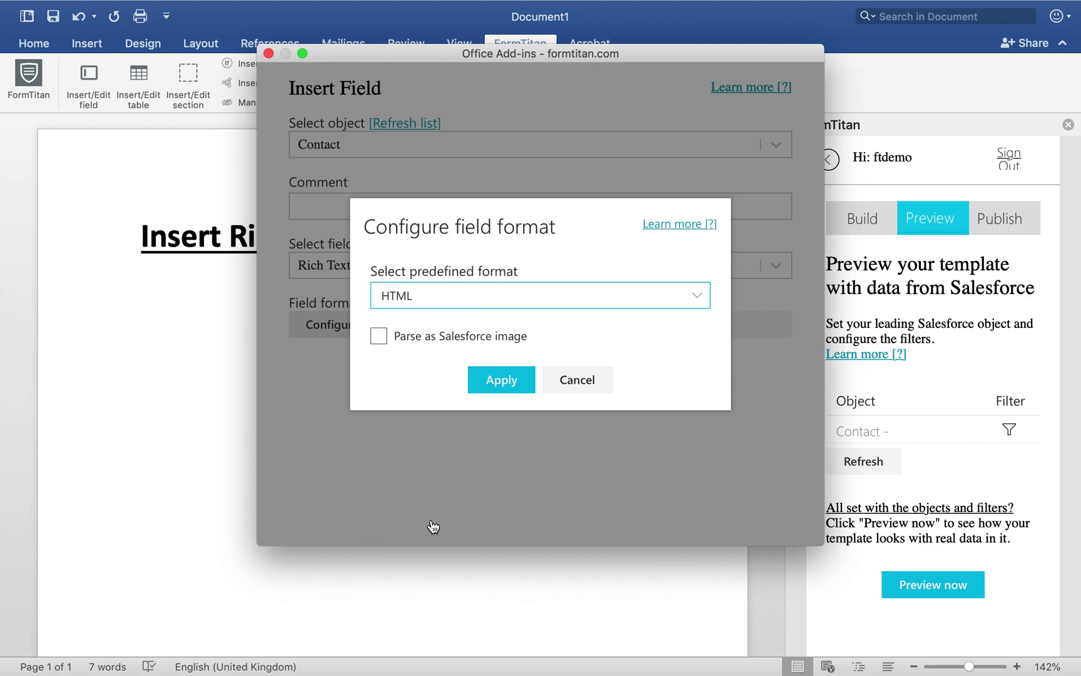
click(377, 337)
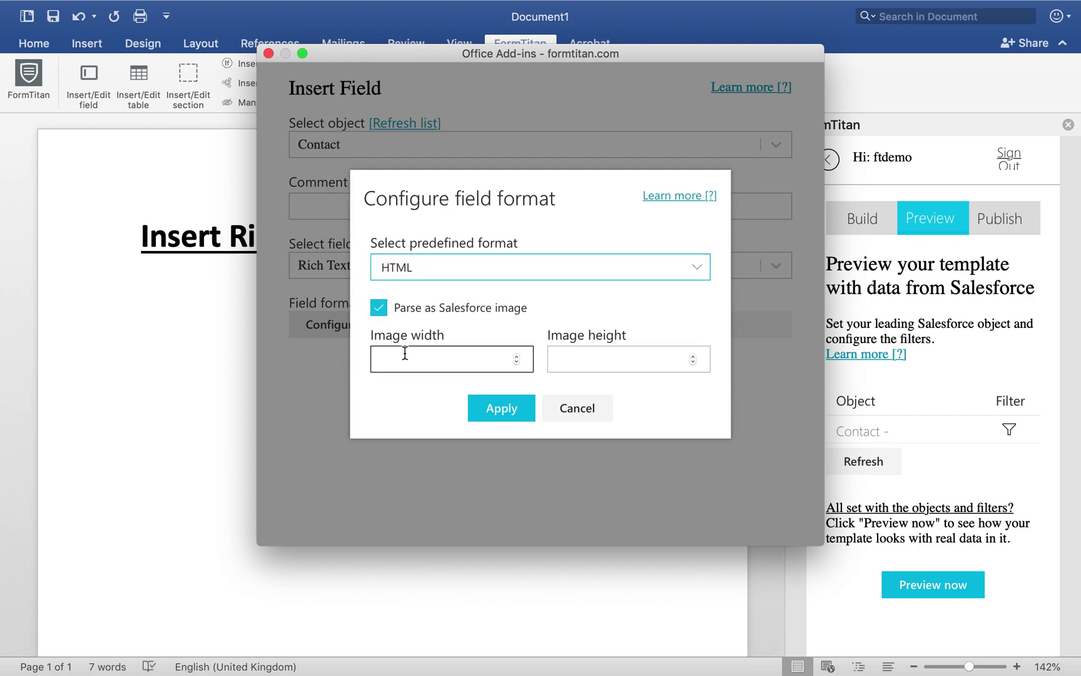
click(405, 354)
text(200)
key(Tab)
text(200)
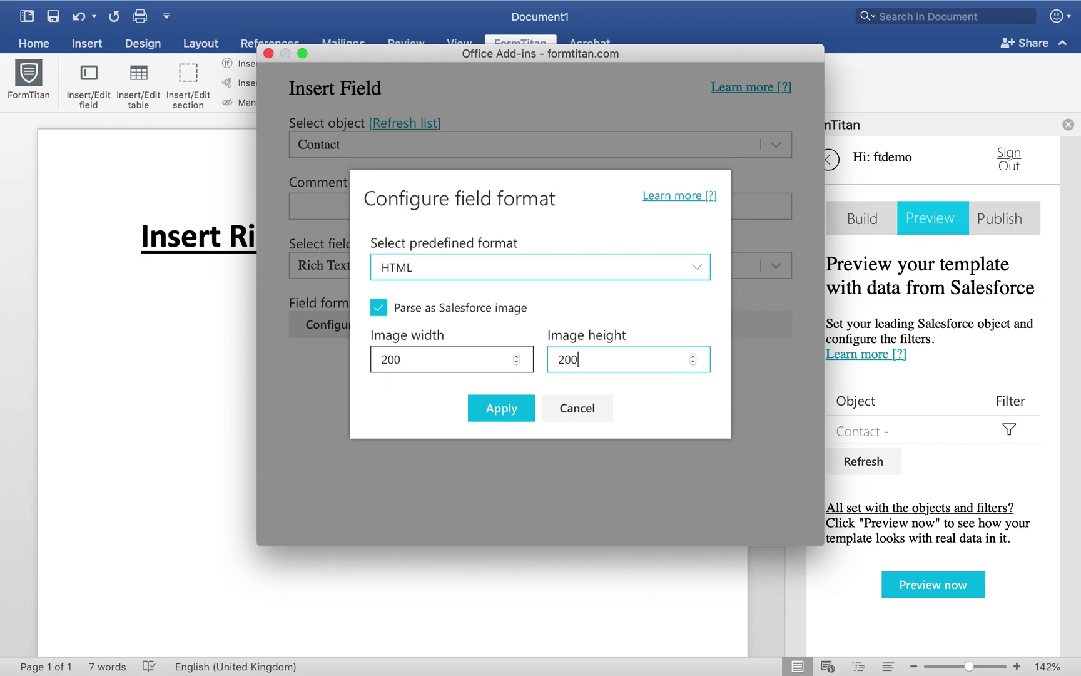
click(495, 406)
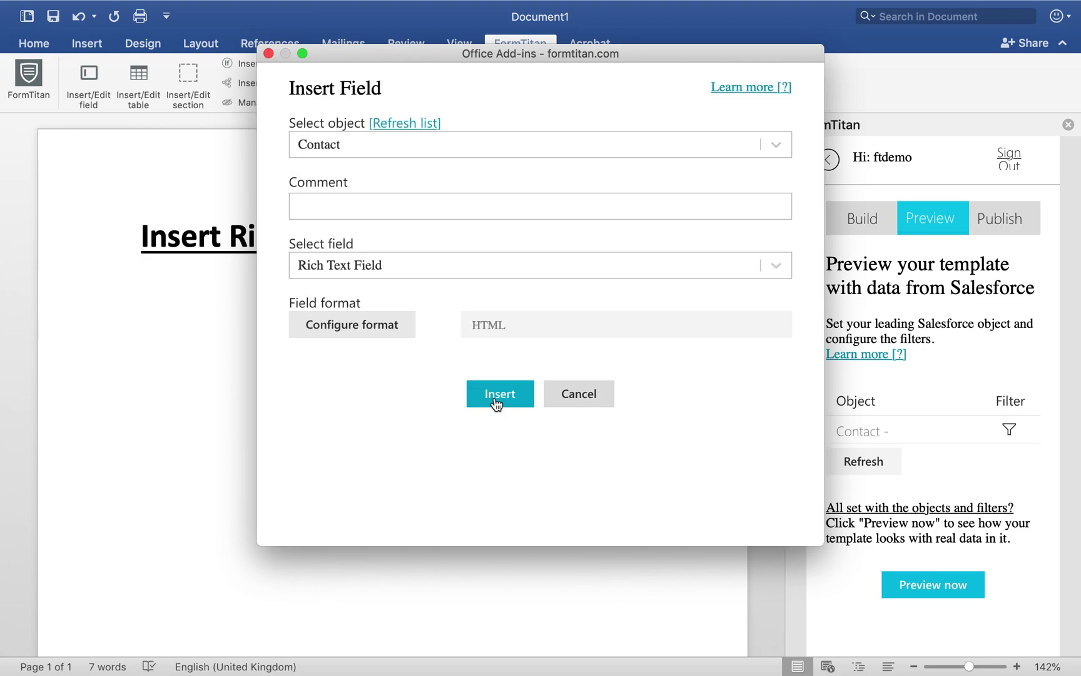
click(497, 396)
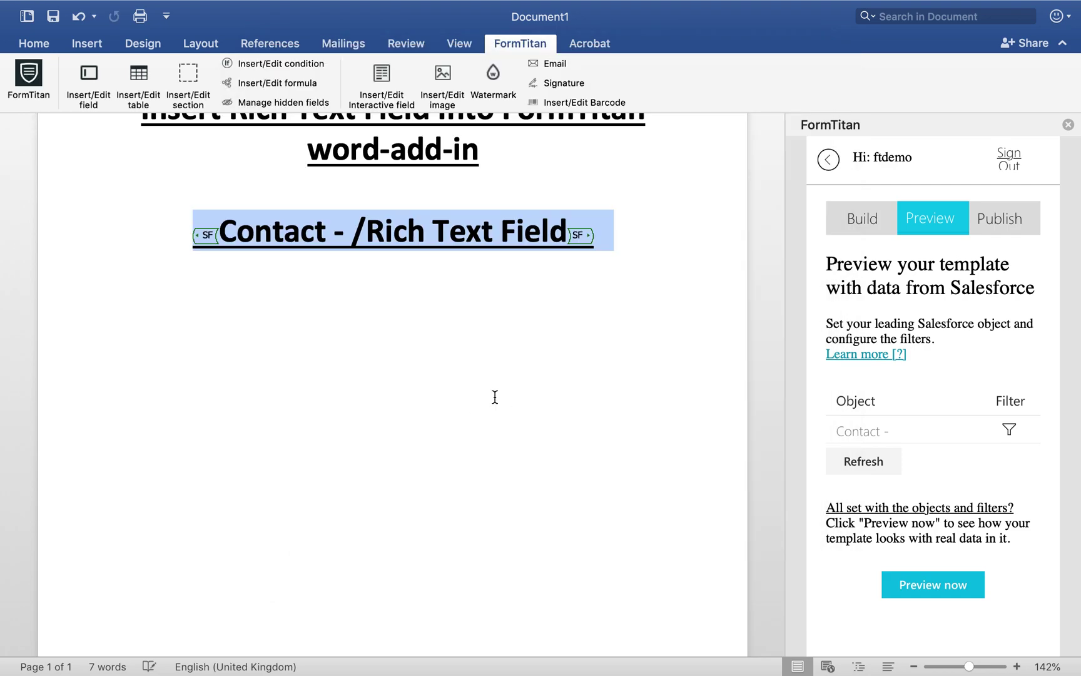
Open the Contact preview filter and paste the contact's record ID from the Salesforce URL as its value.
click(649, 254)
scroll(663, 258, up, 4)
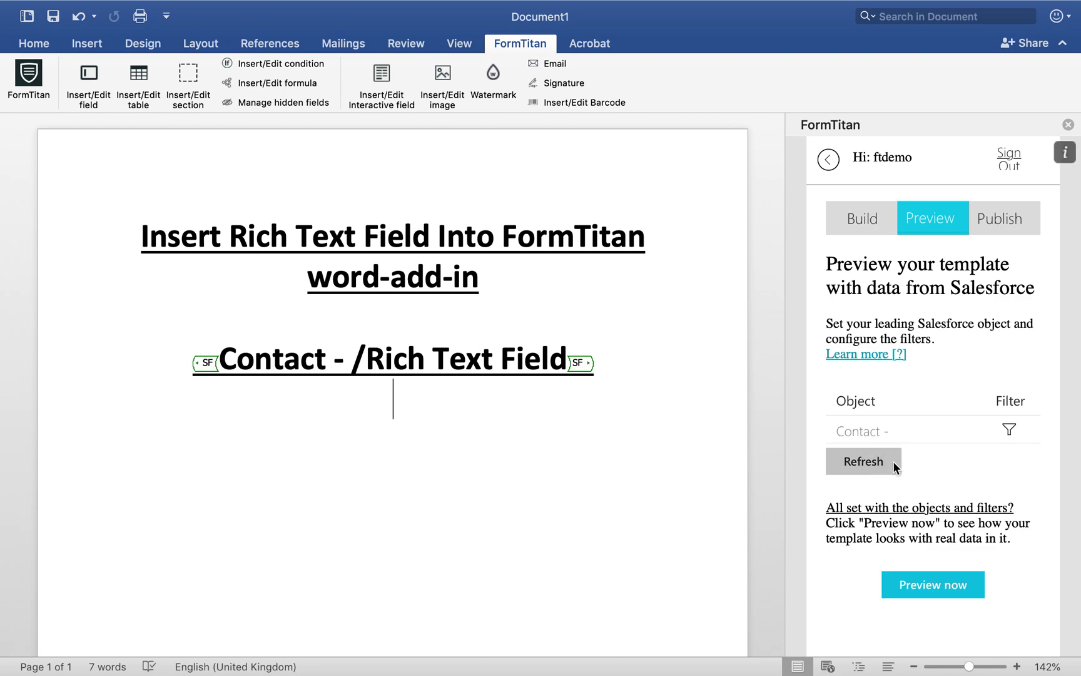
click(1022, 425)
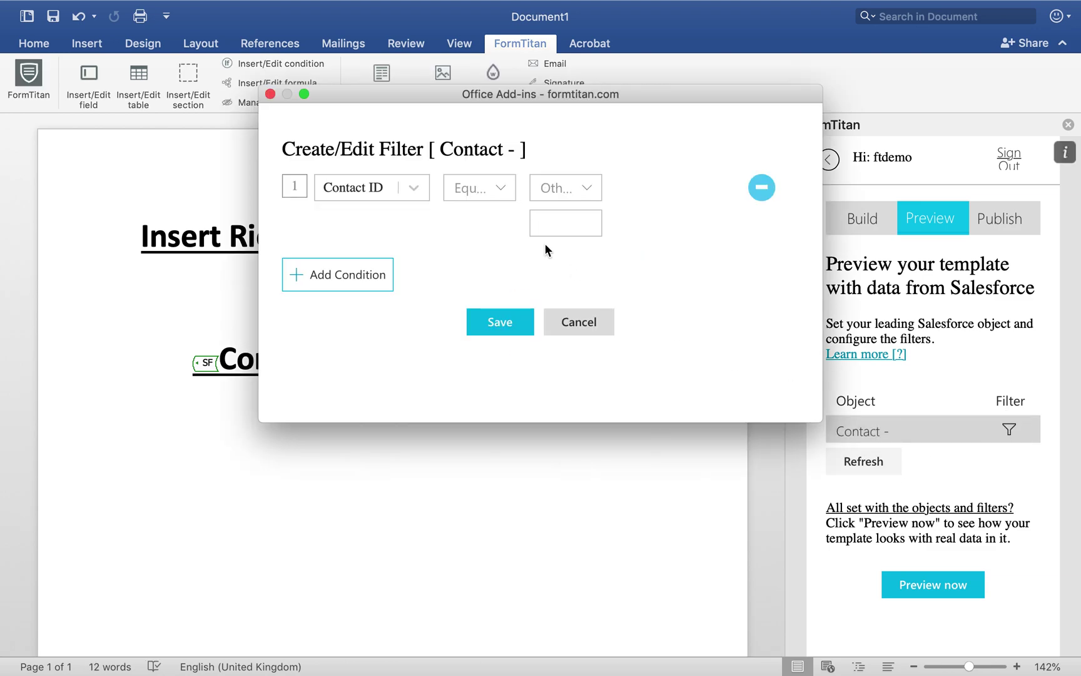
key(ctrl+Right)
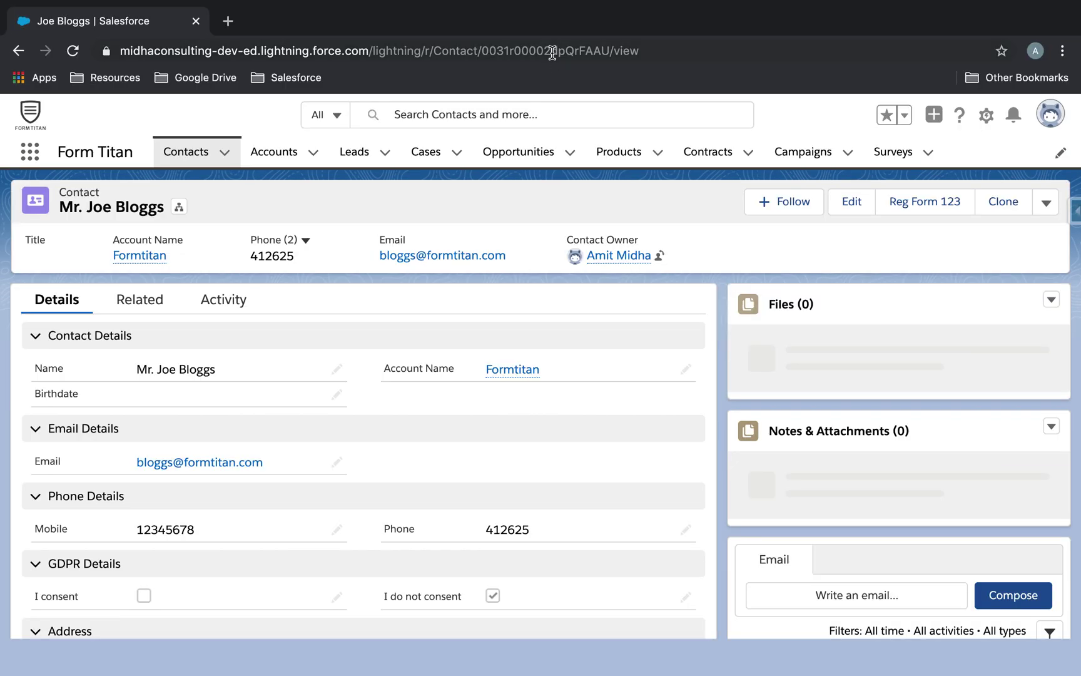
double_click(552, 51)
key(super+c)
key(ctrl+Left)
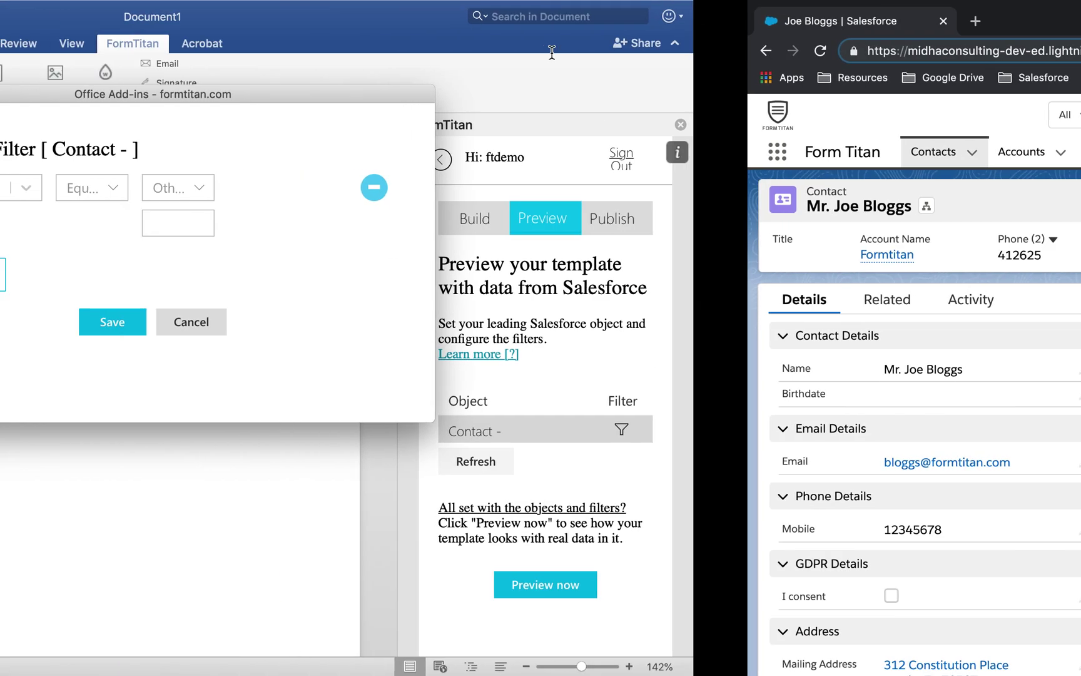
click(570, 223)
key(super+v)
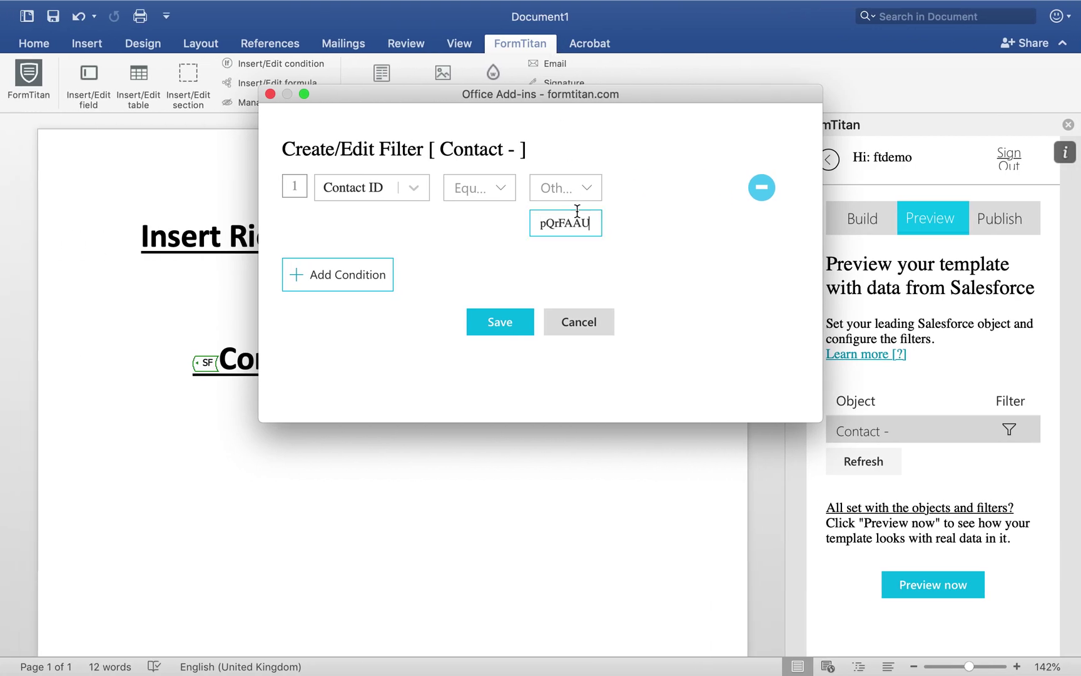
Save the Contact ID condition and the filter conditions, then render a preview.
click(507, 324)
scroll(510, 328, down, 2)
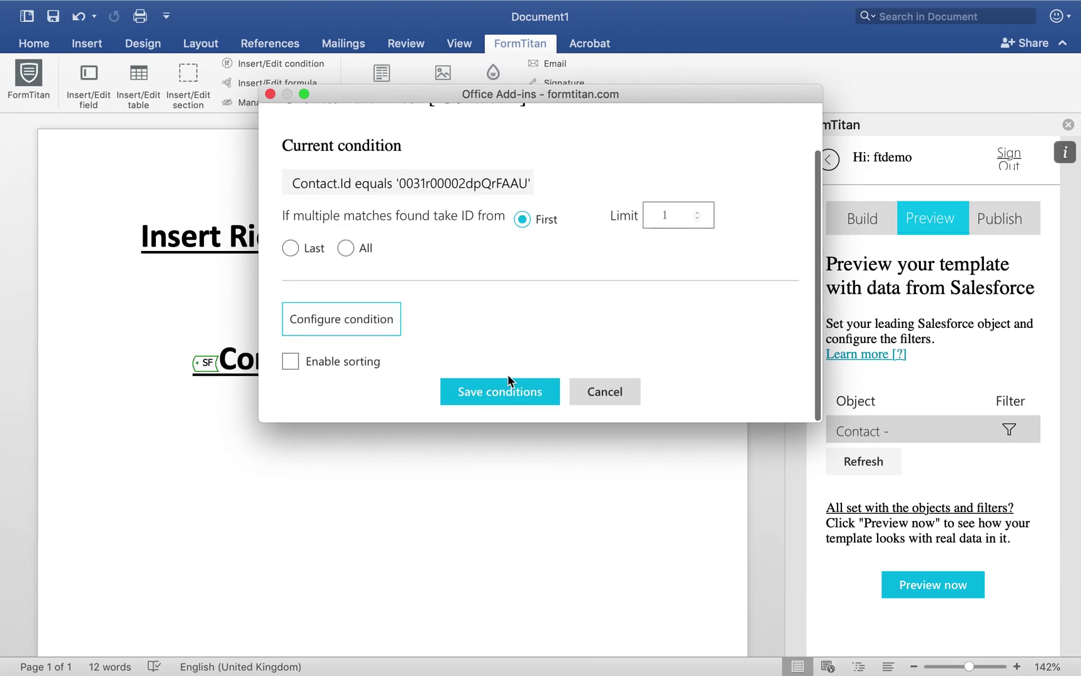
click(500, 385)
click(964, 587)
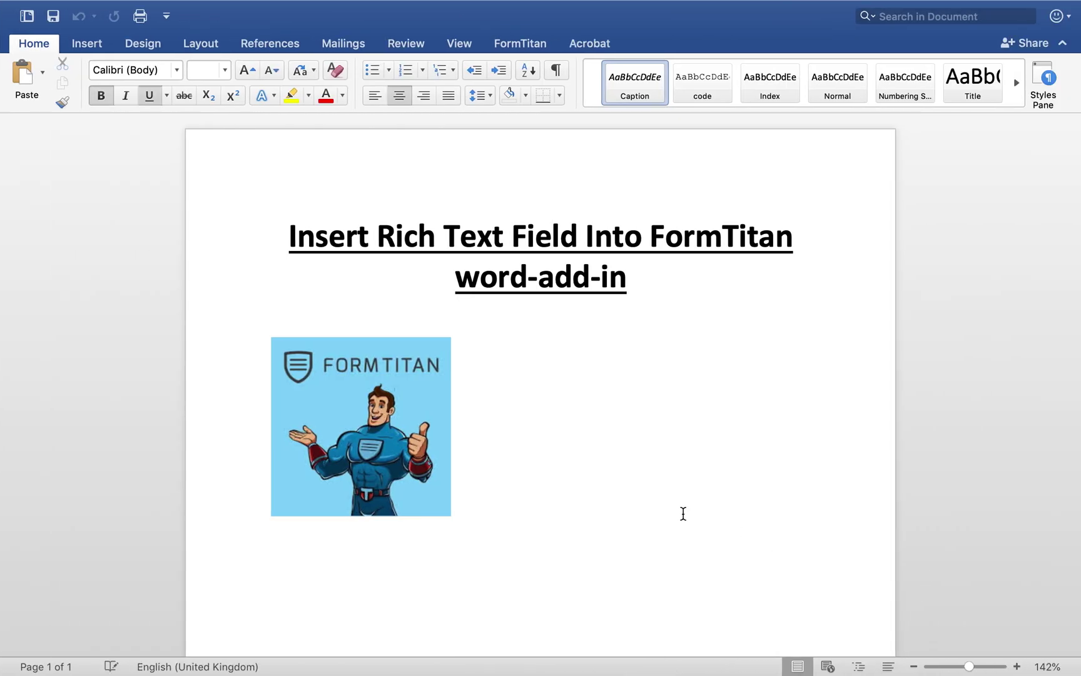
Check the FormTitan image in the preview, then delete the Contact Rich Text Field placeholder text.
click(354, 407)
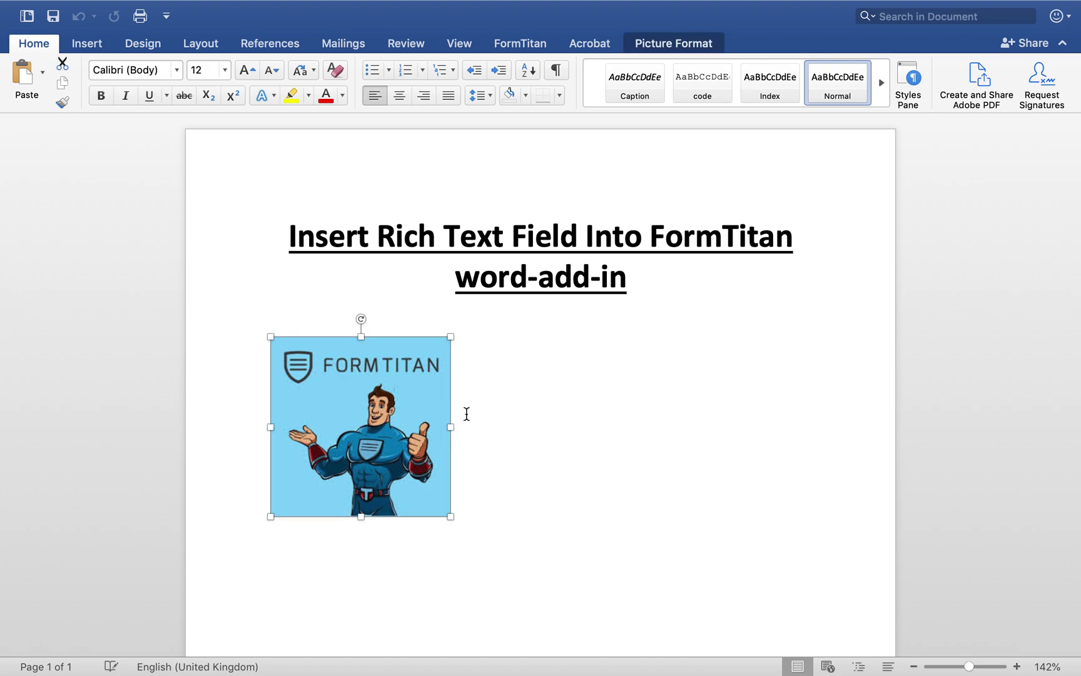
click(532, 422)
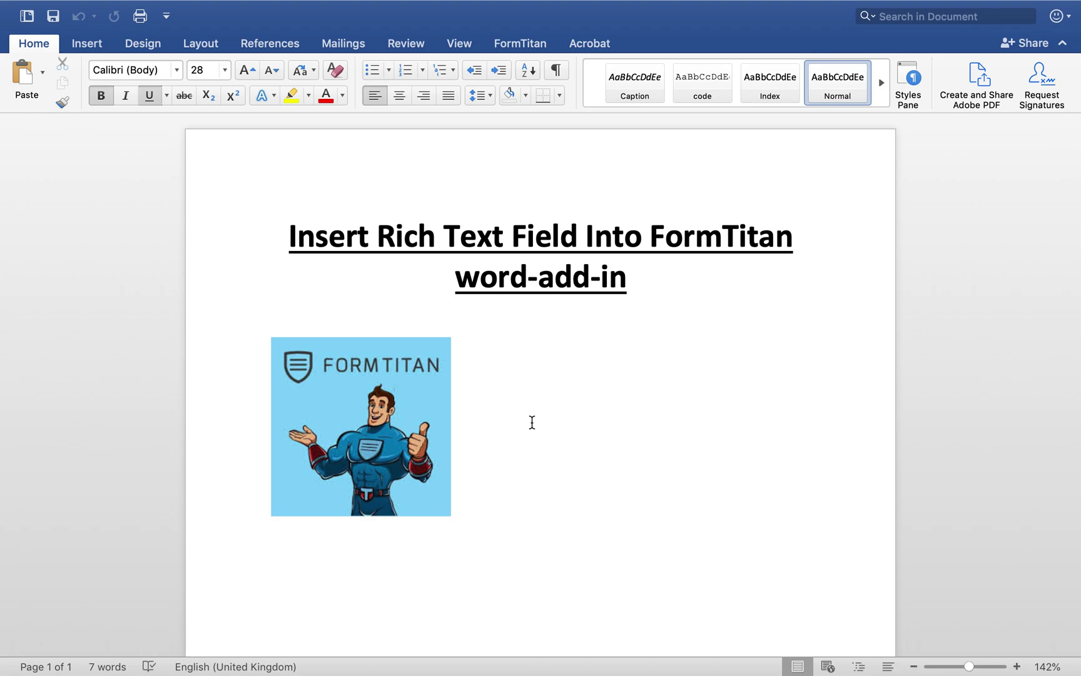
mouse_move(178, 5)
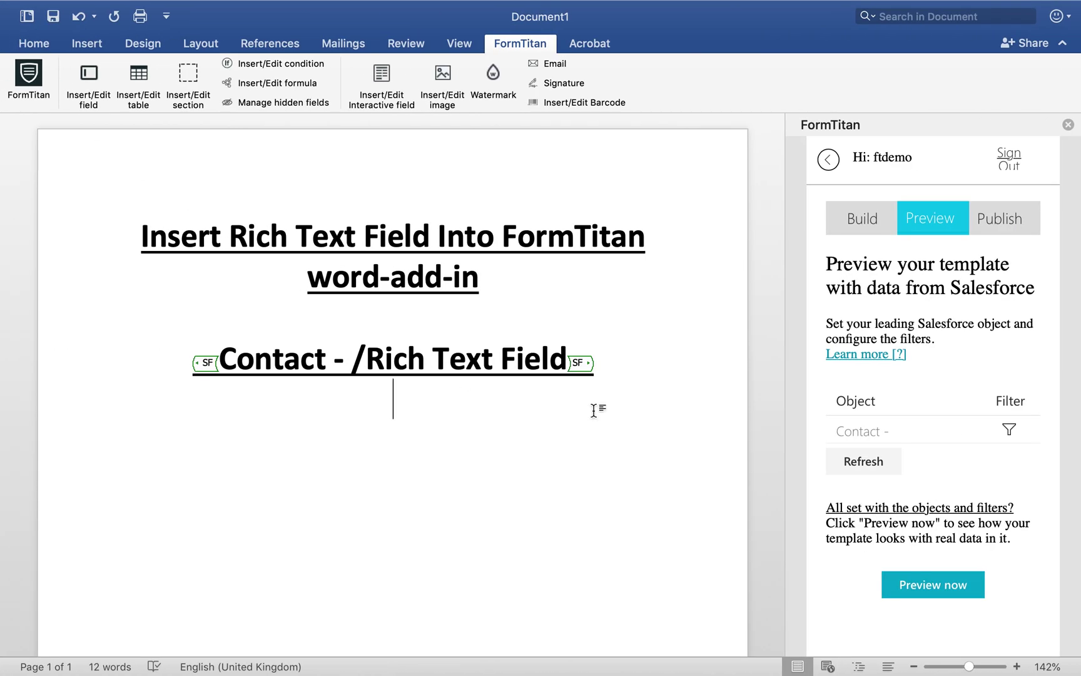
click(585, 365)
key(BackSpace)
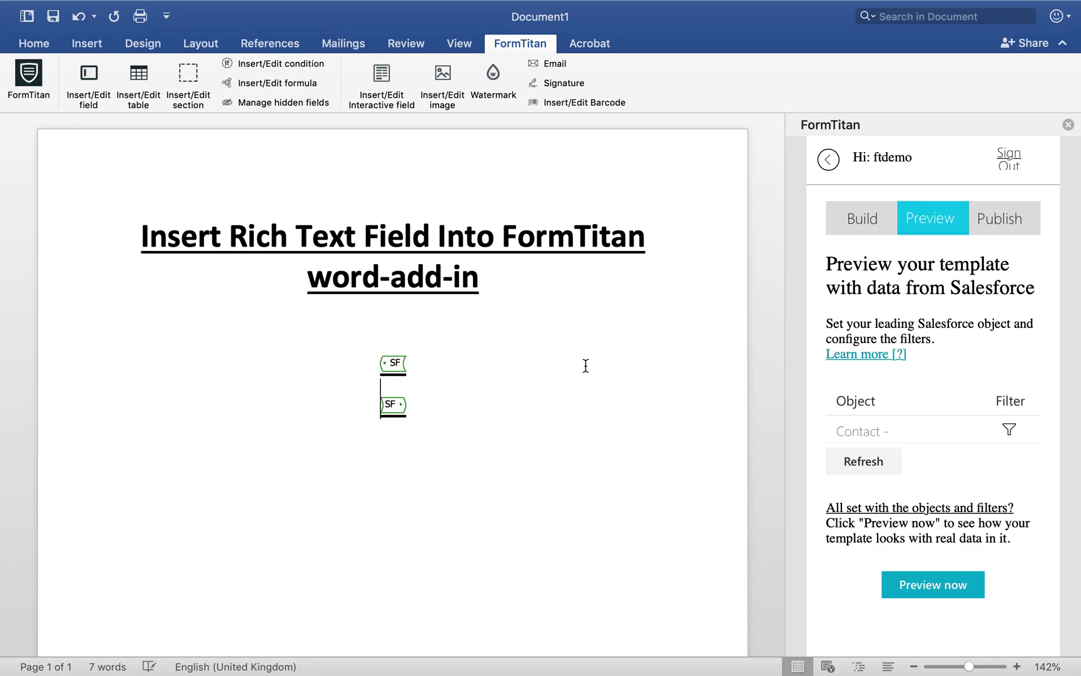
key(super+l)
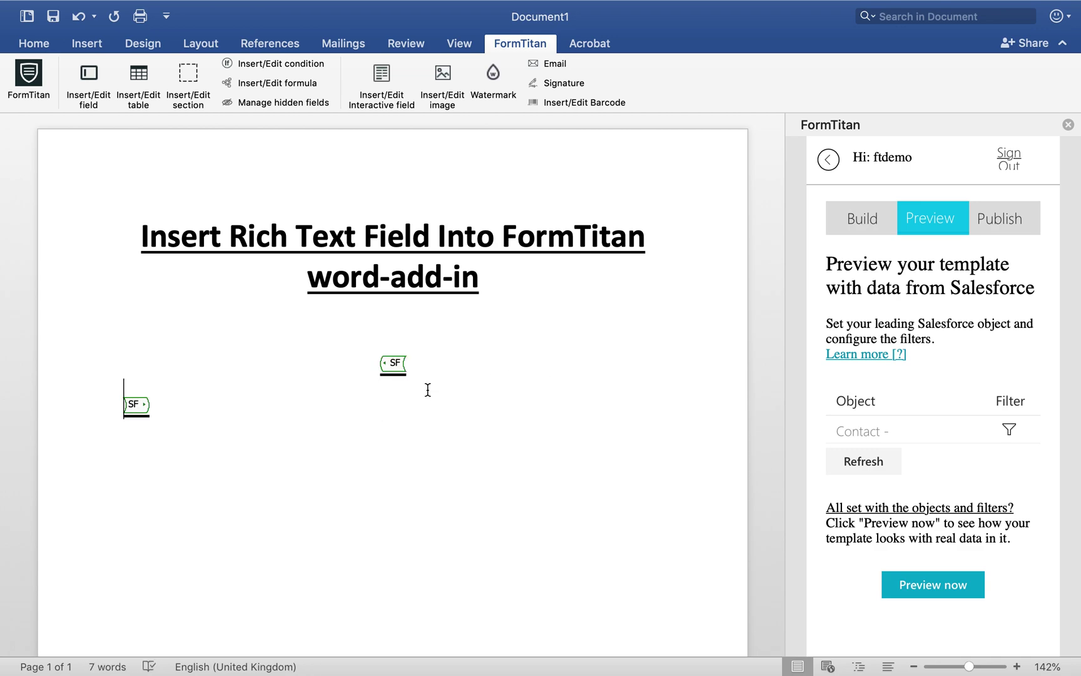
Delete the leftover empty SF tags and centre a new empty line below the title.
drag(107, 402, 393, 357)
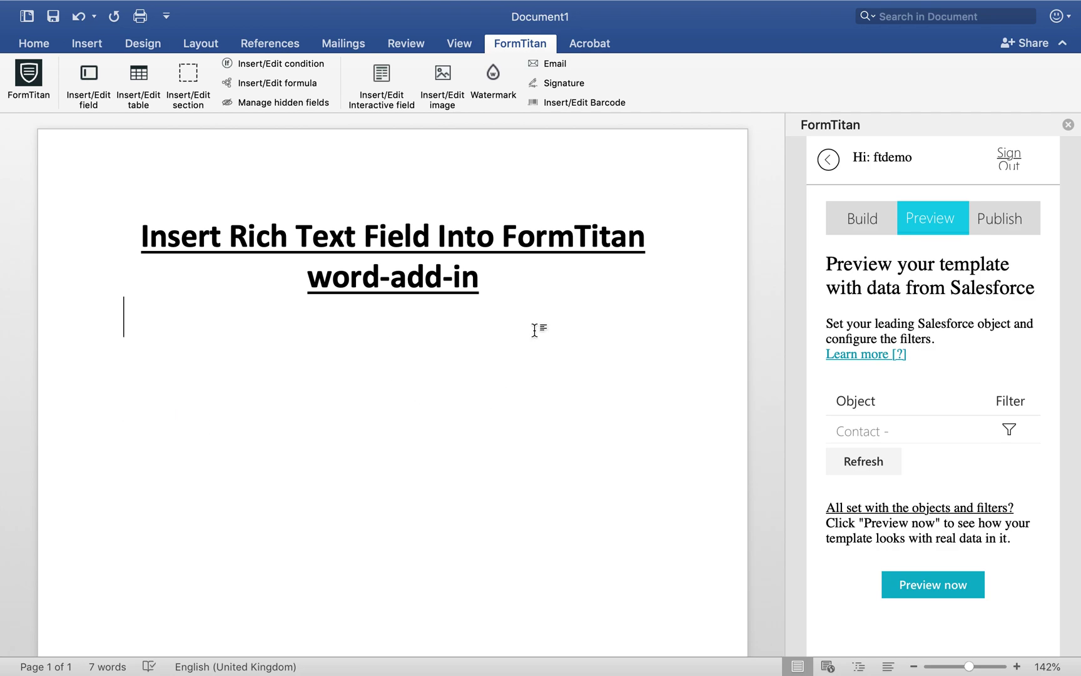
key(Return)
click(82, 43)
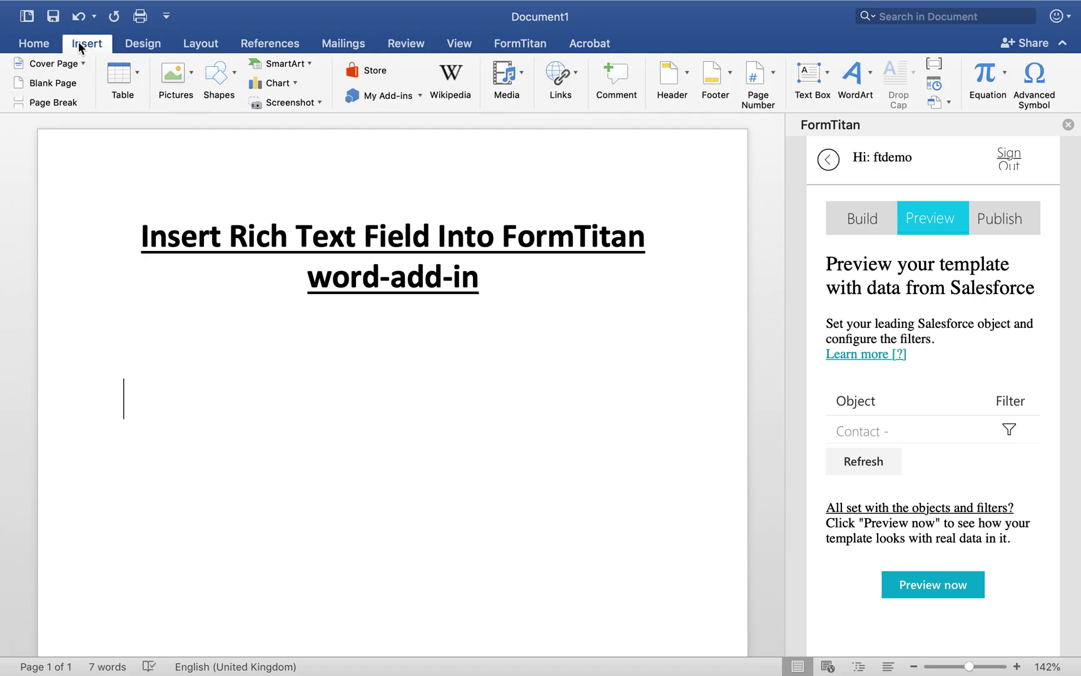
click(34, 44)
click(405, 94)
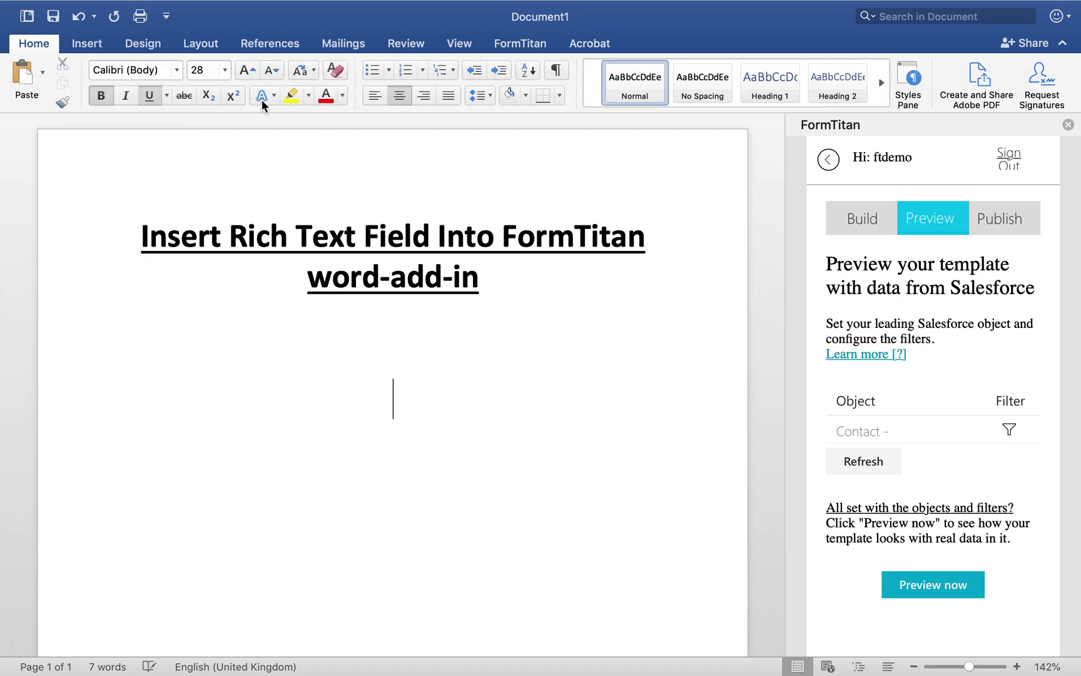
Start inserting a FormTitan data table from the FormTitan tab.
click(87, 45)
click(515, 43)
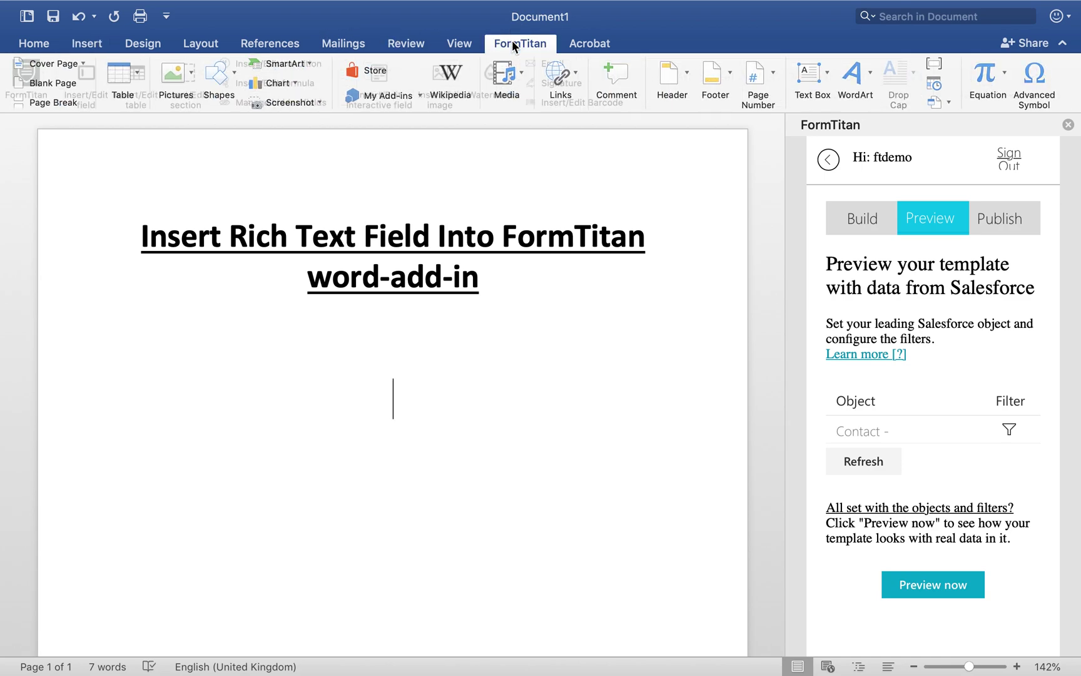
click(140, 73)
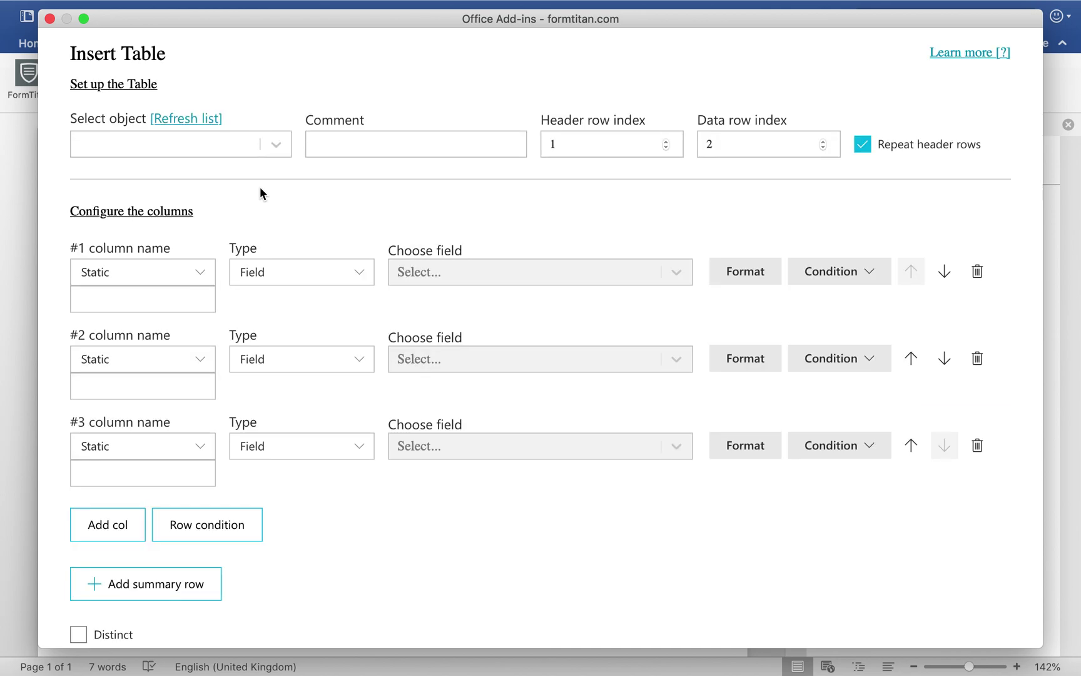
Set the table object to Contact and name the columns Fullname, Email and Rich Text Field.
click(224, 149)
text(cont)
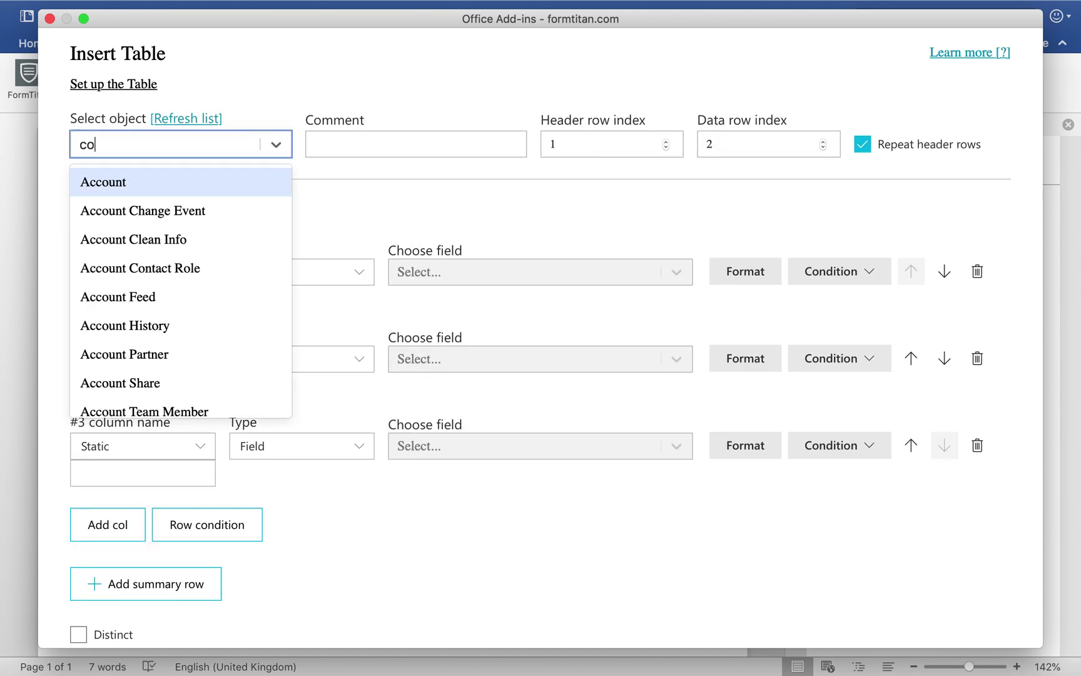
click(153, 303)
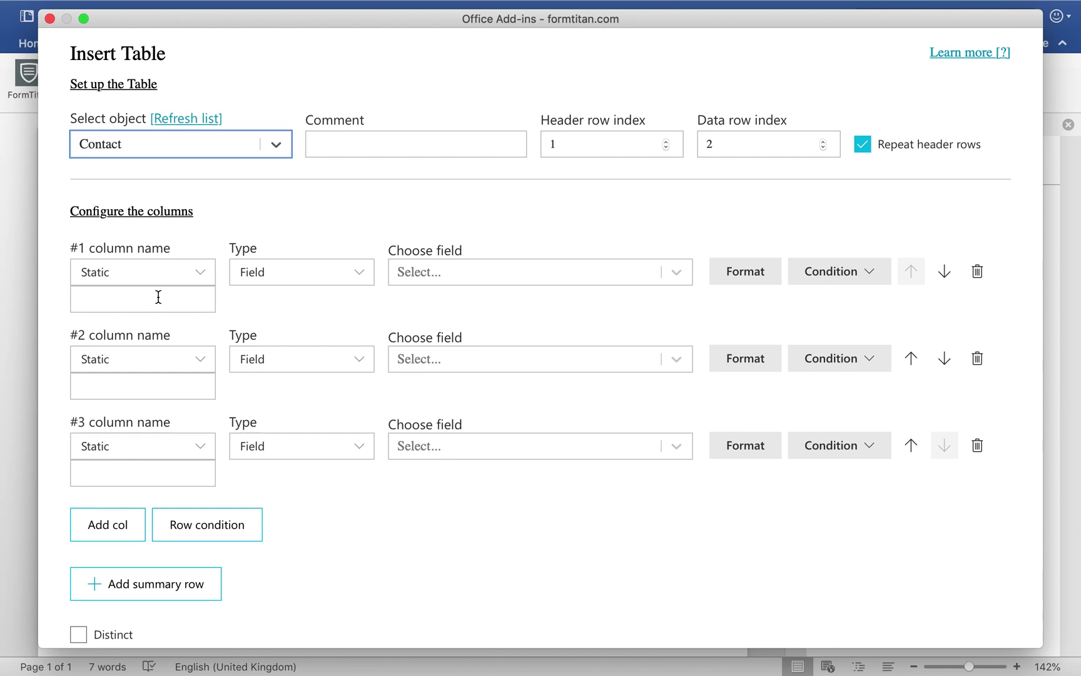
click(158, 296)
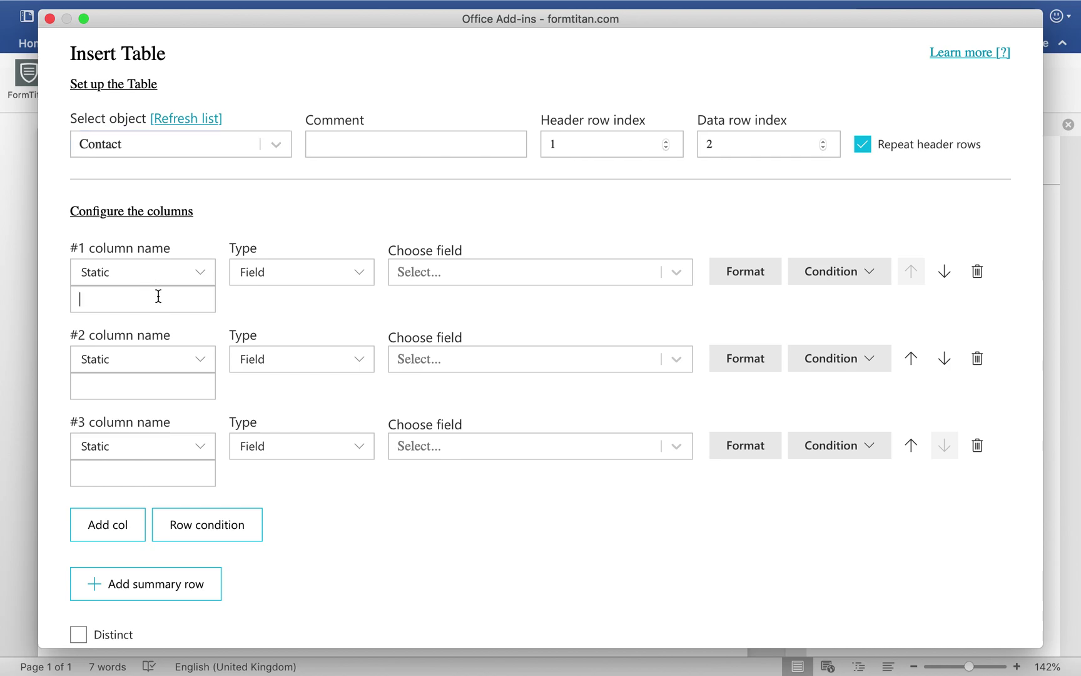
text(Fullname)
click(160, 382)
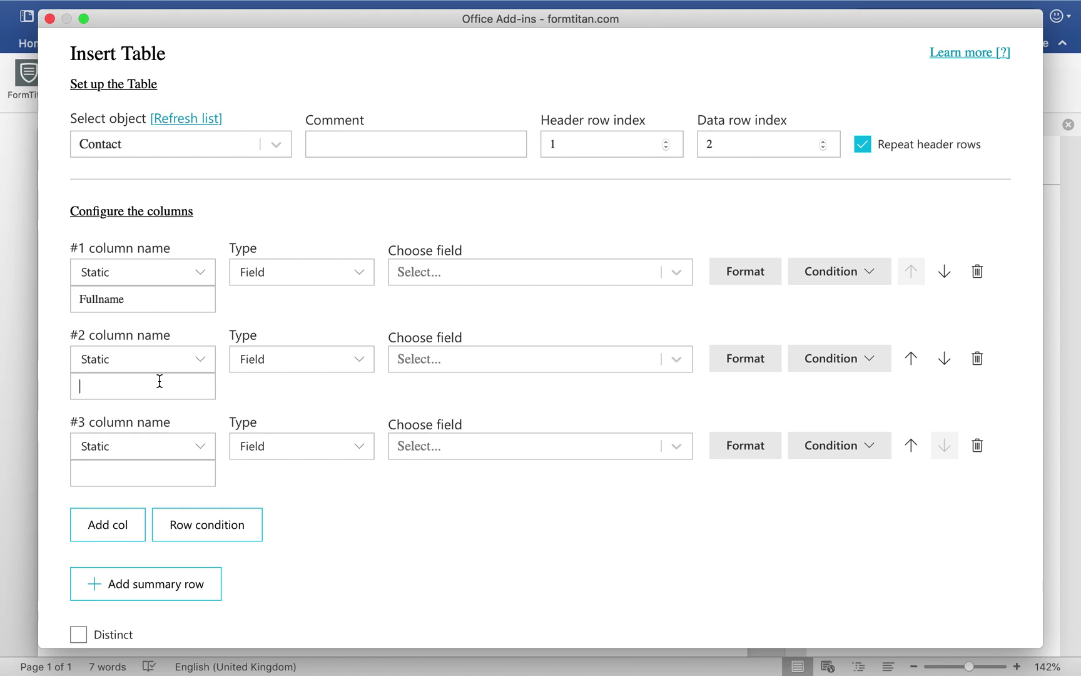
text(Email)
click(163, 468)
text(Rich Text Field)
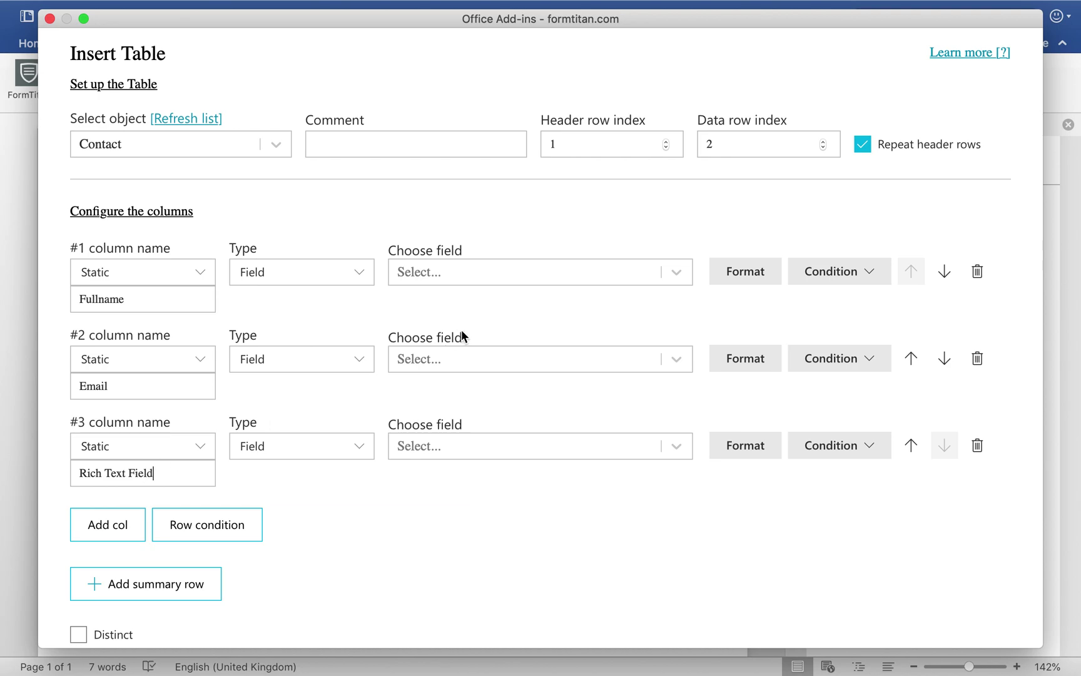
Map the three columns to the Full Name, Email and Rich Text Field fields.
click(498, 271)
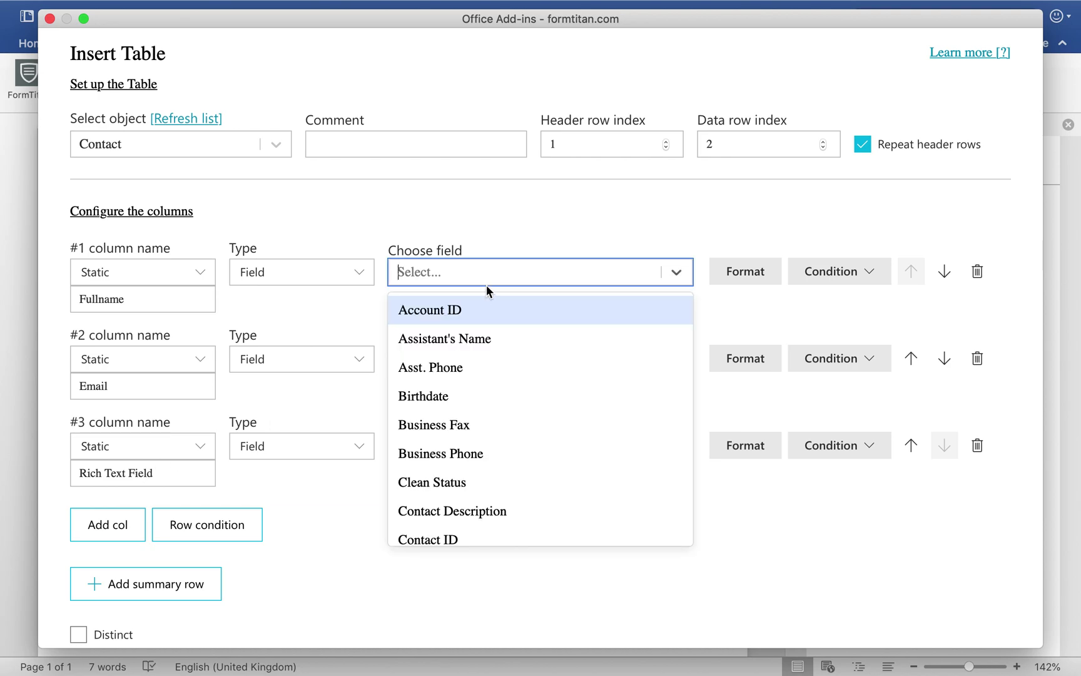
text(full)
click(444, 310)
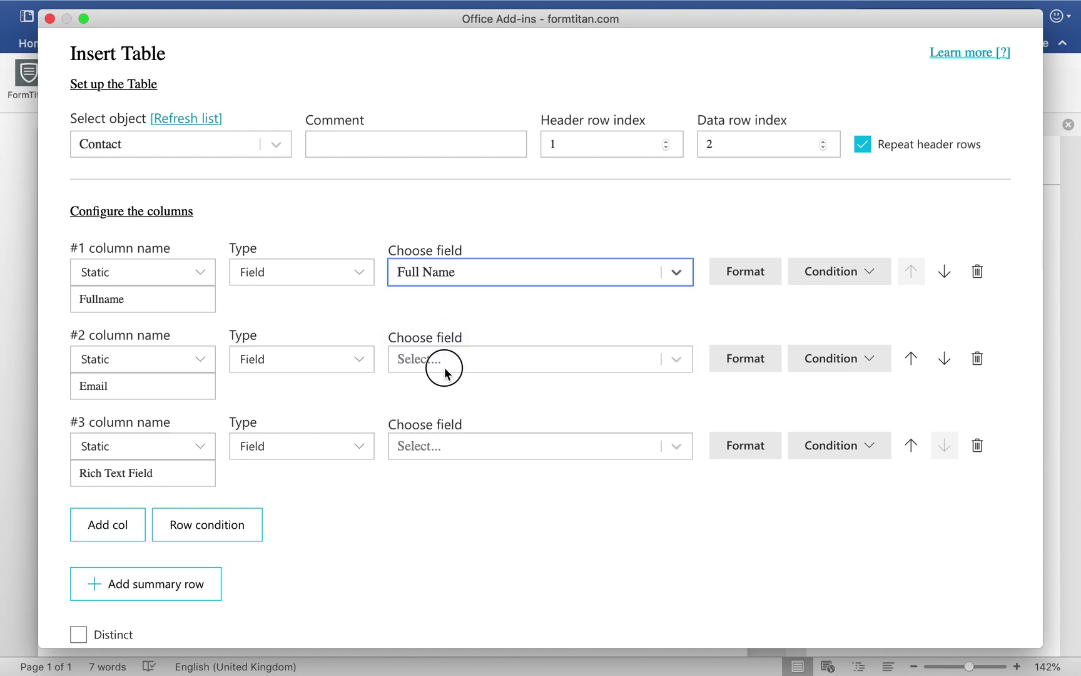
click(445, 368)
text(email)
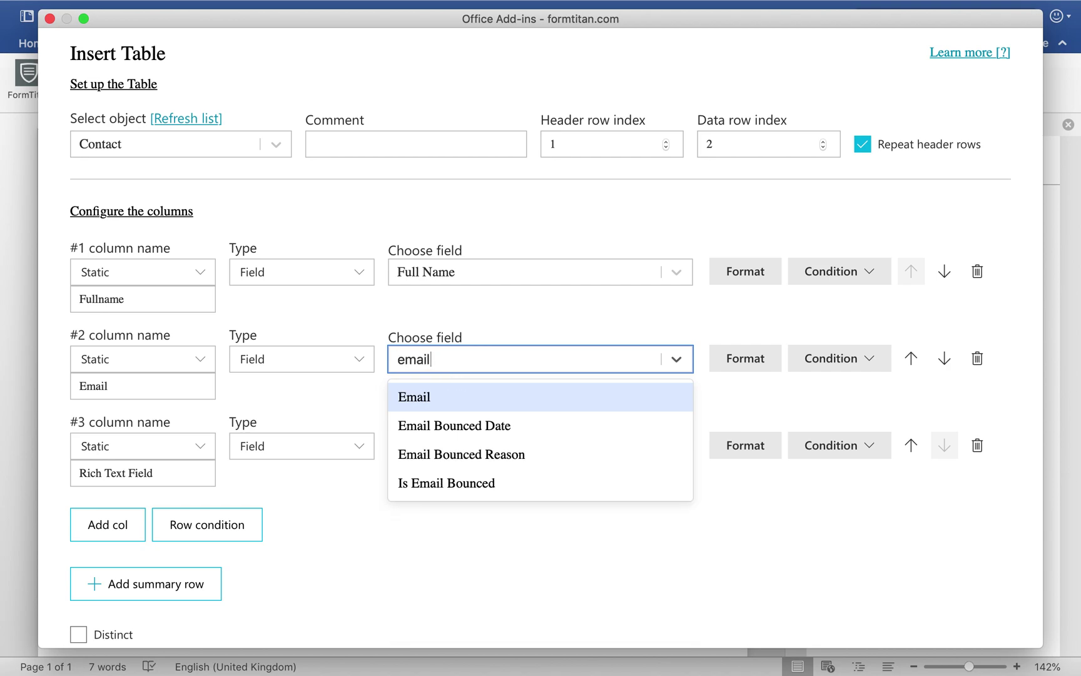
click(435, 400)
click(470, 442)
text(r)
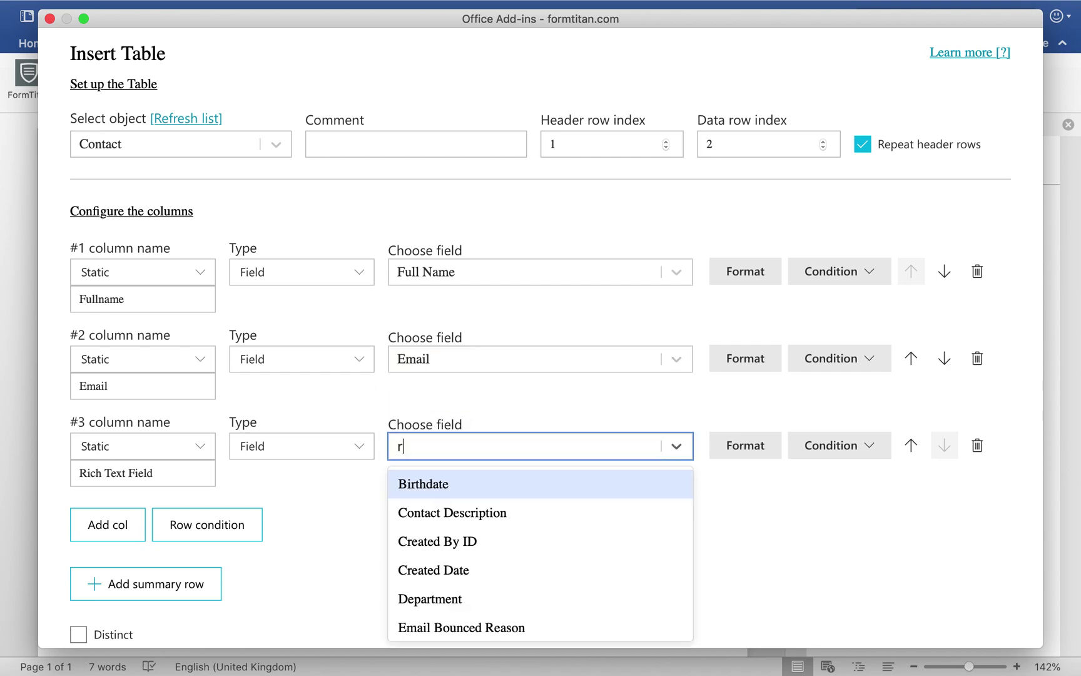
text(ich)
click(483, 483)
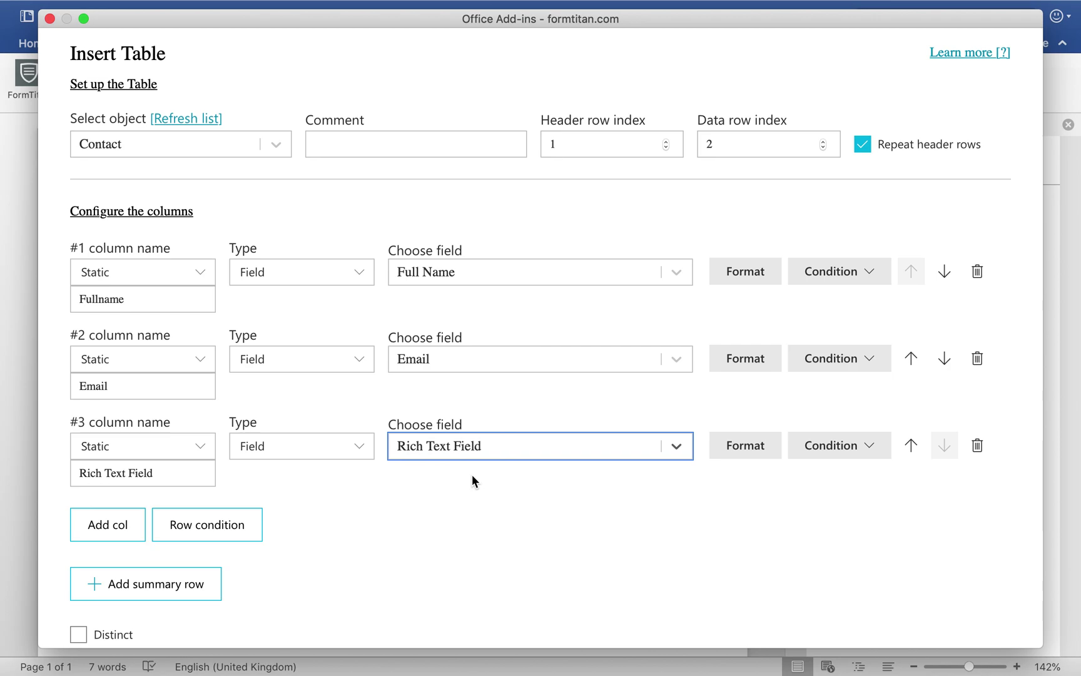
Format the Rich Text Field column as HTML parsed as a 200×200 Salesforce image.
click(748, 448)
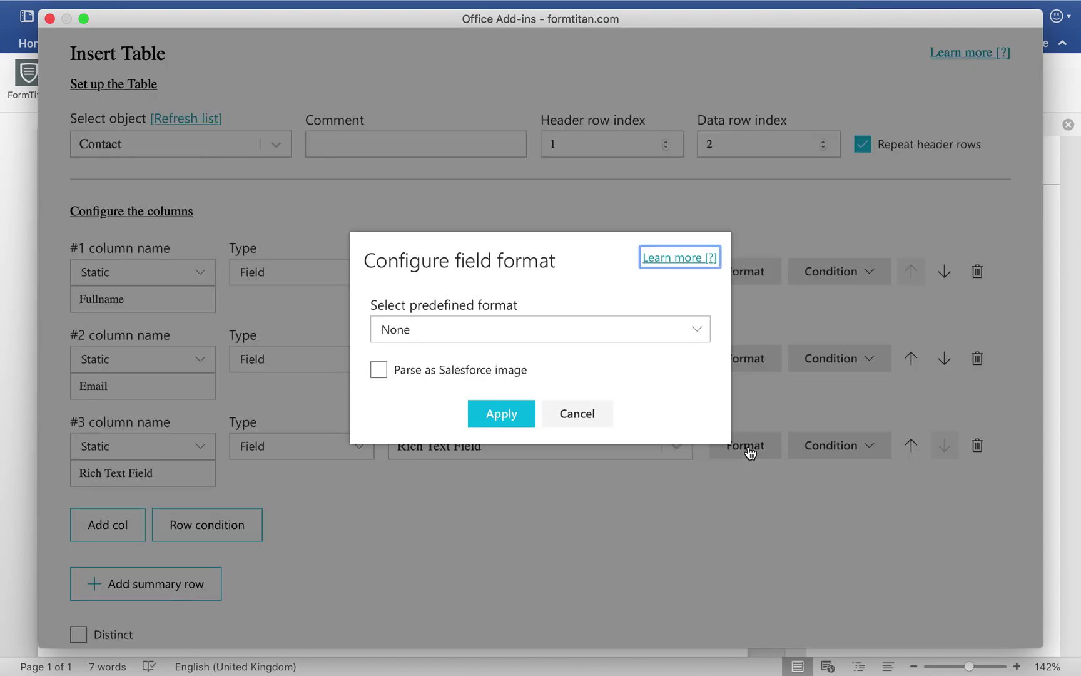
click(498, 337)
click(423, 592)
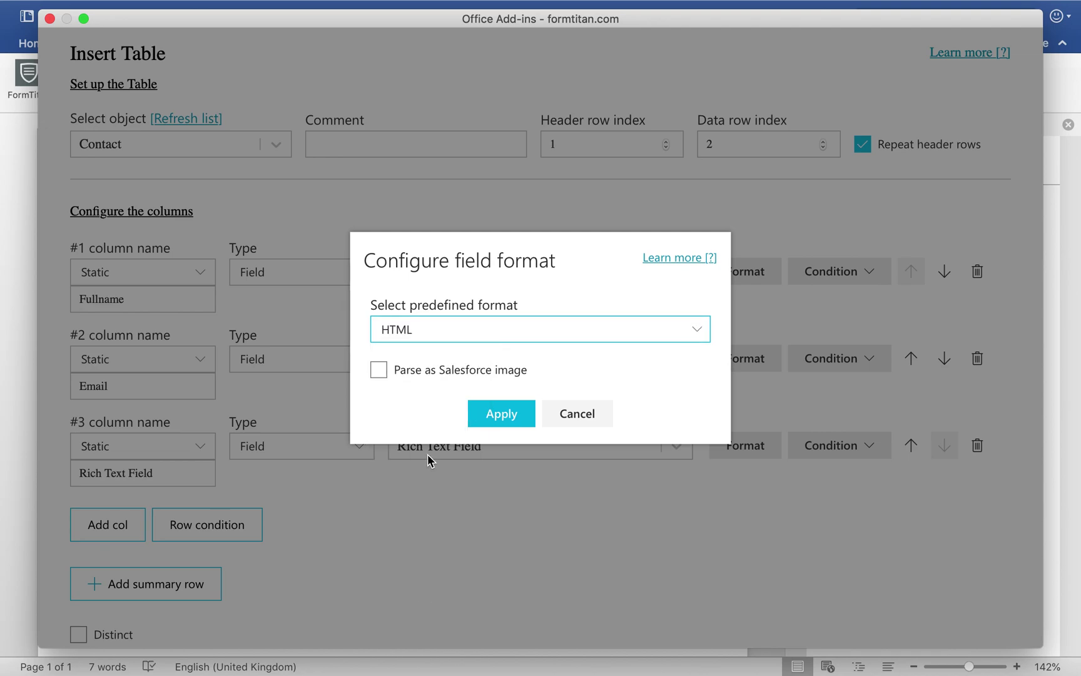
click(379, 370)
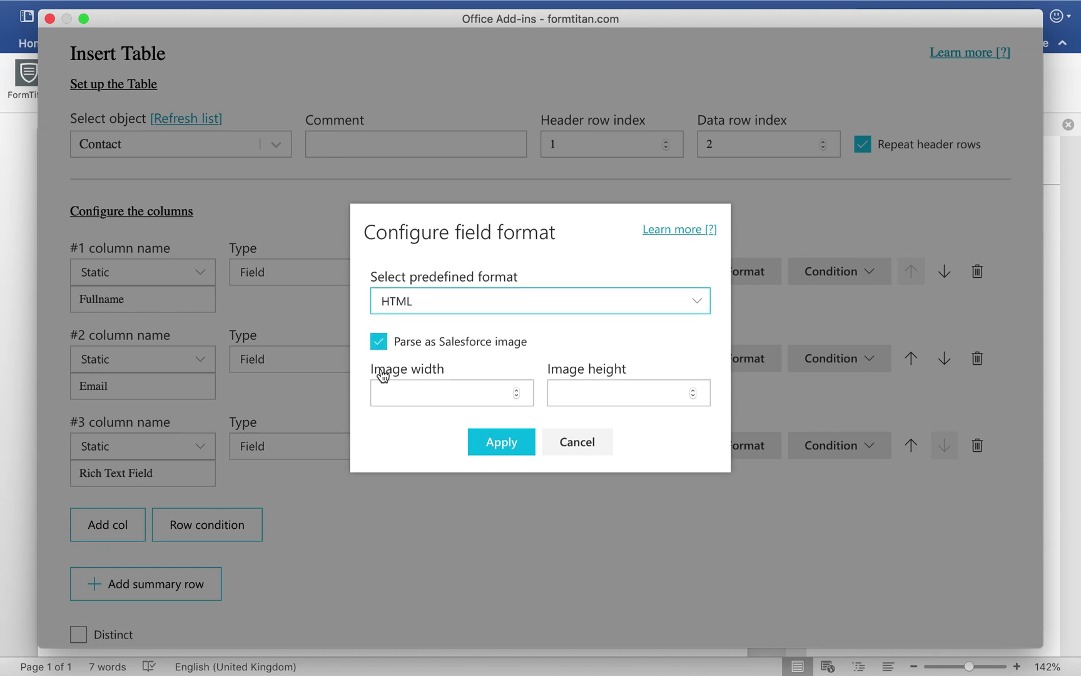
click(429, 389)
text(200)
key(Tab)
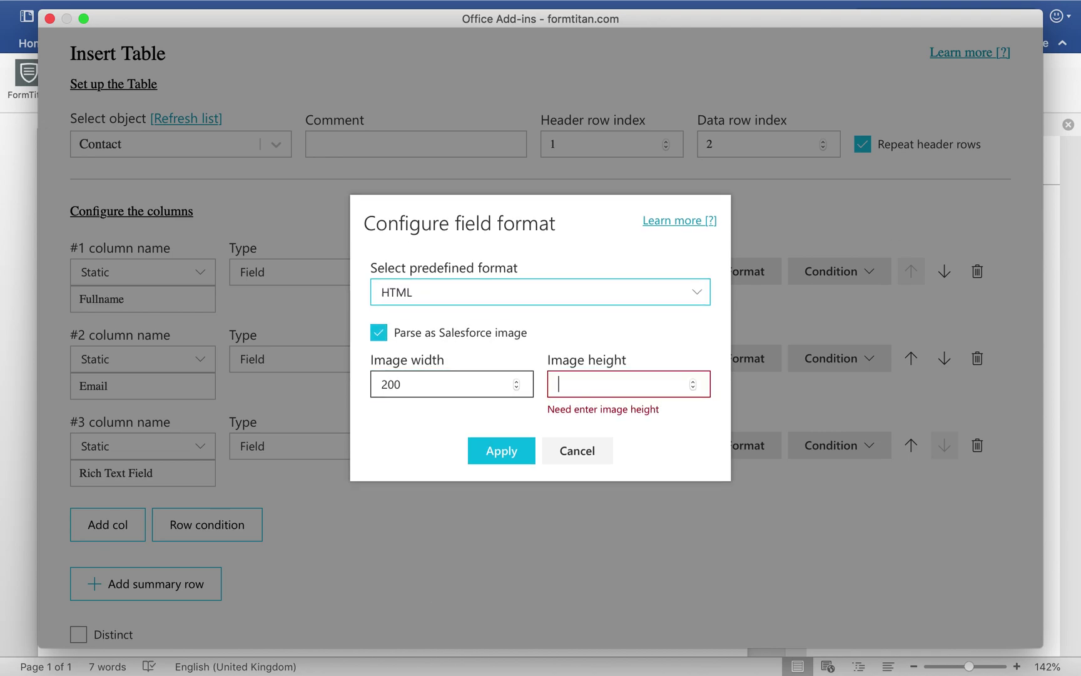
text(200)
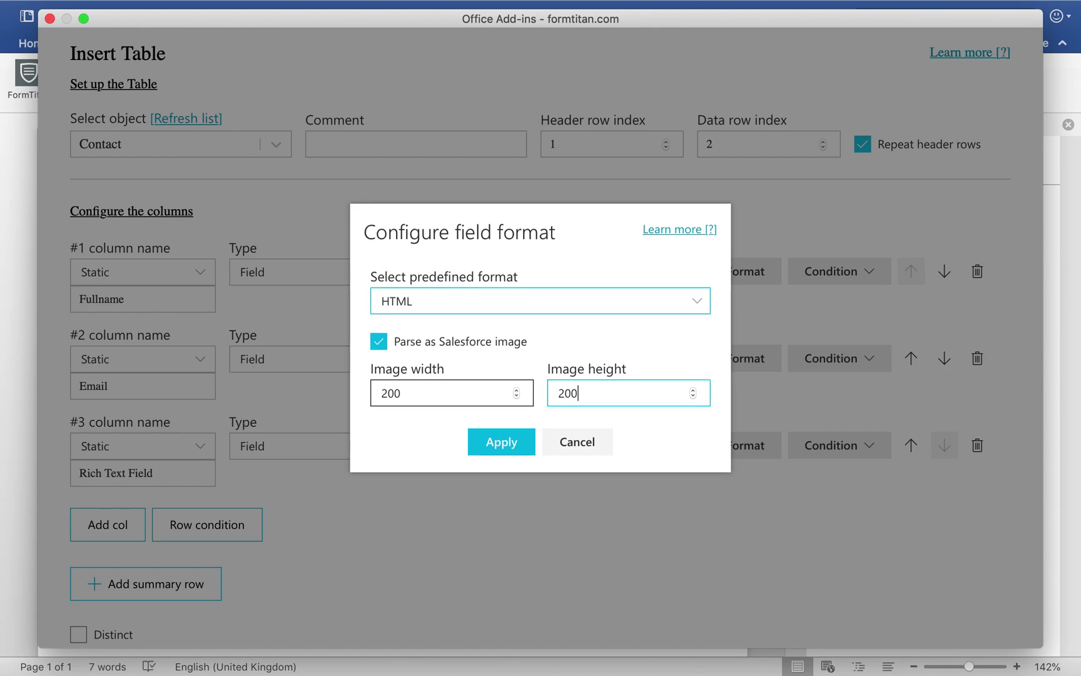
click(501, 442)
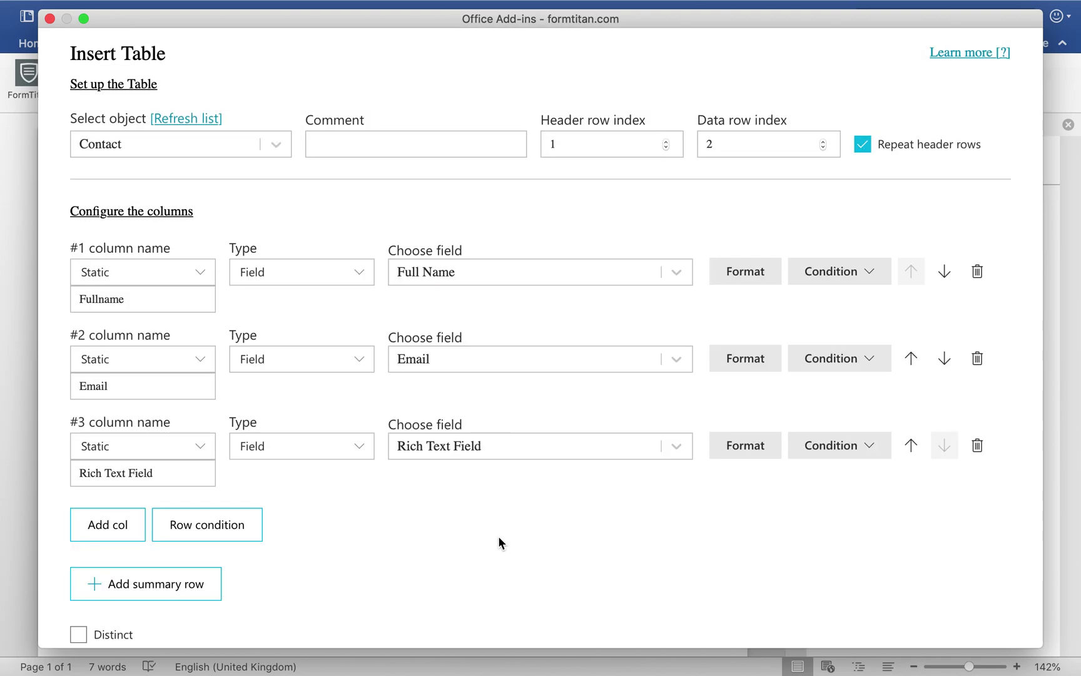
scroll(498, 535, down, 2)
Insert the Contact table, then change its filter condition field from Contact ID to Account ID.
click(492, 609)
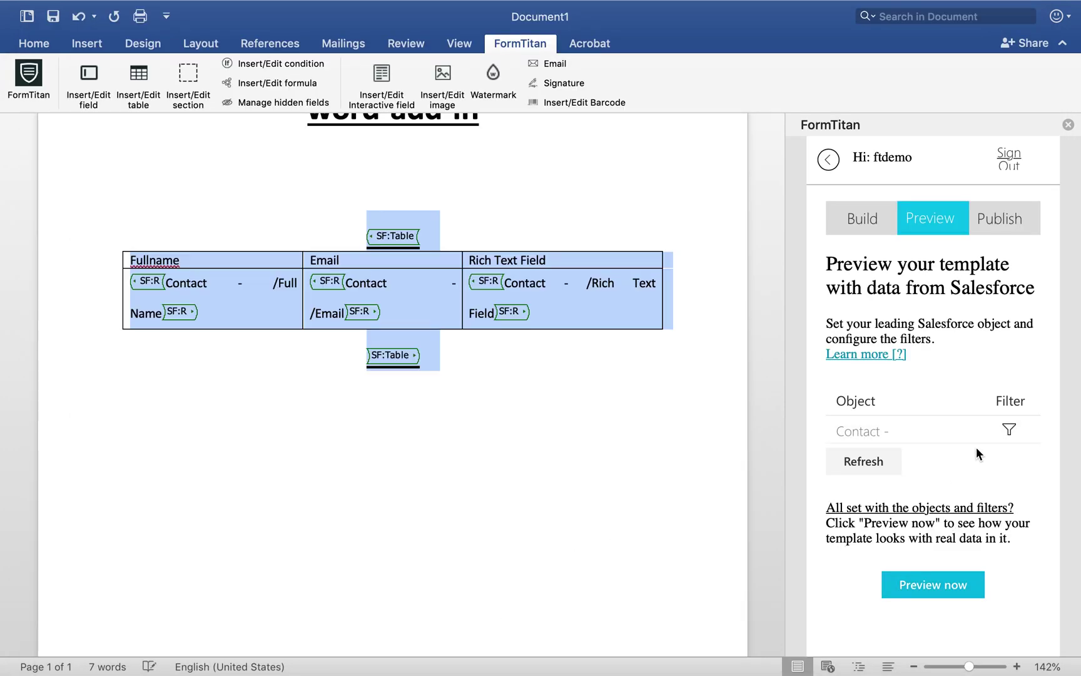
click(1008, 429)
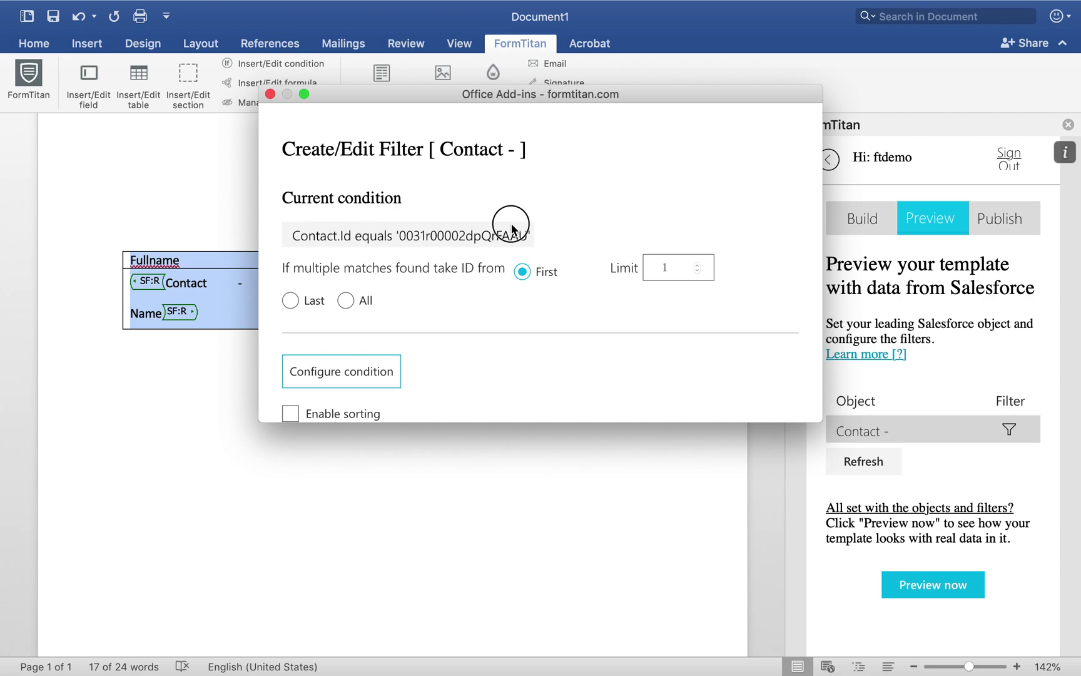
click(378, 374)
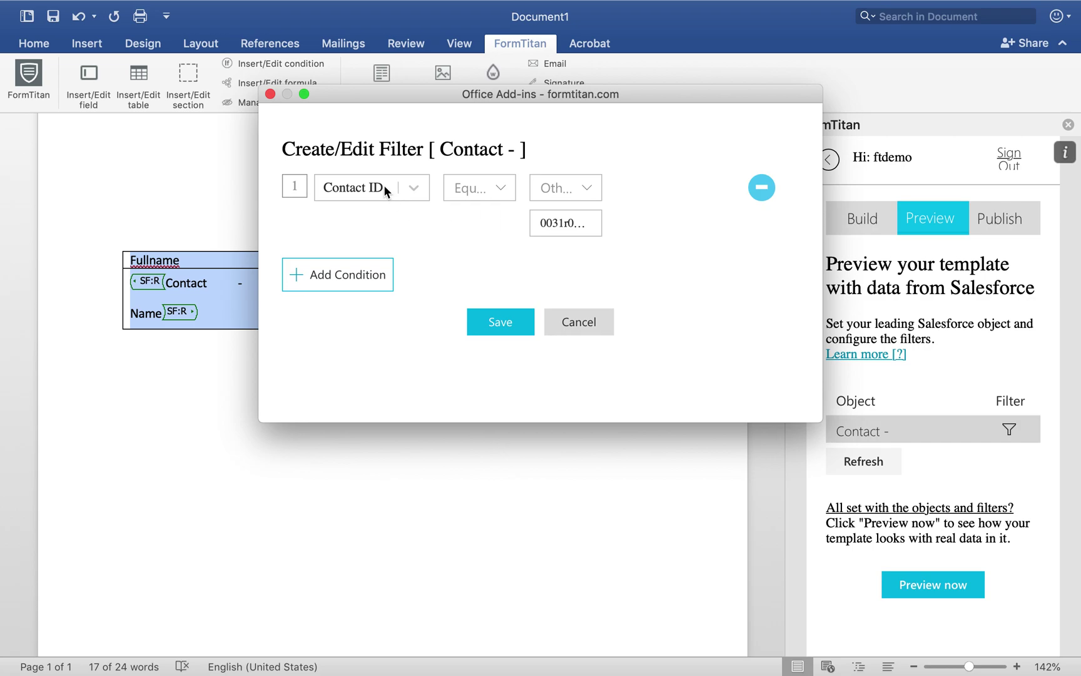
click(383, 185)
scroll(367, 310, up, 1)
click(375, 225)
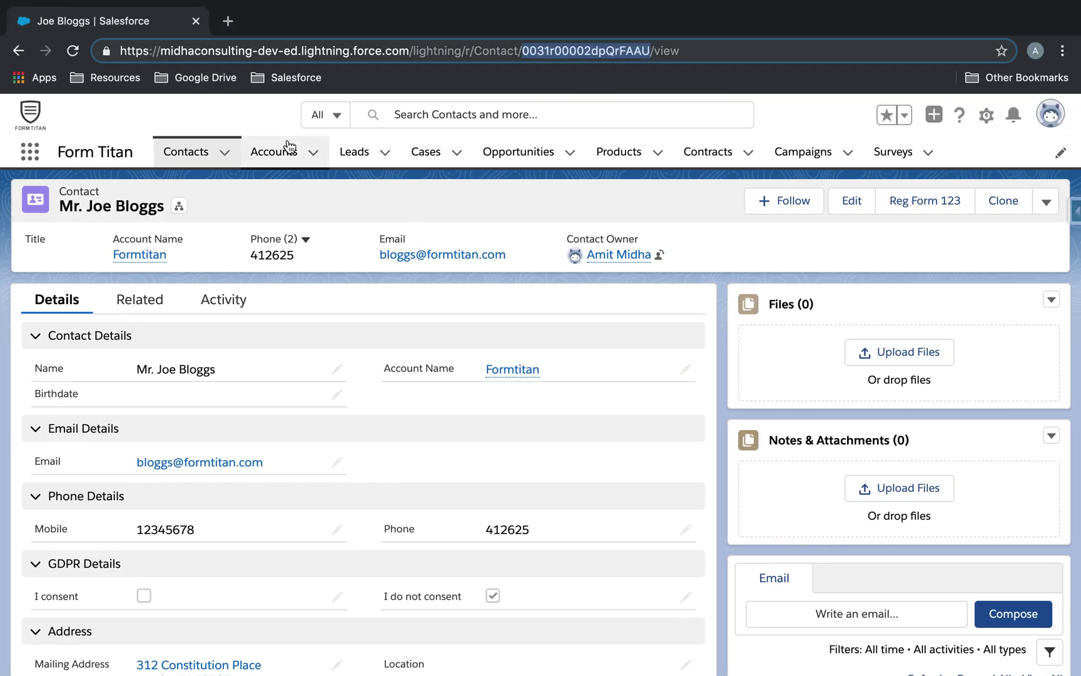
Open the Formtitan account in Salesforce and take its record ID from the address bar.
click(316, 151)
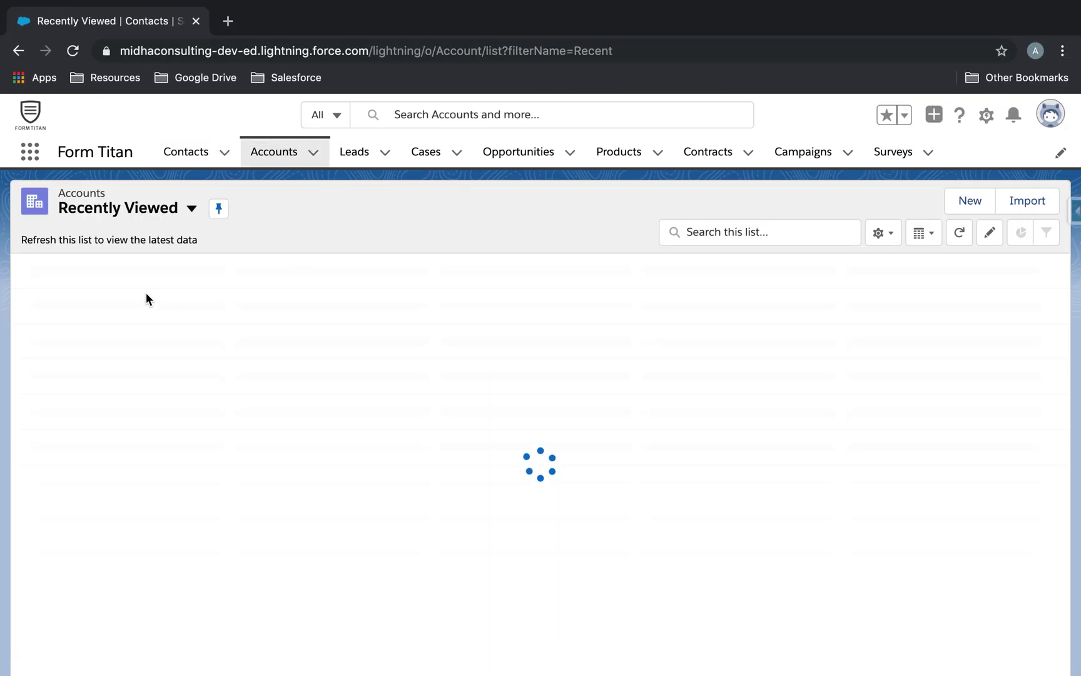
click(109, 293)
double_click(539, 47)
key(super+c)
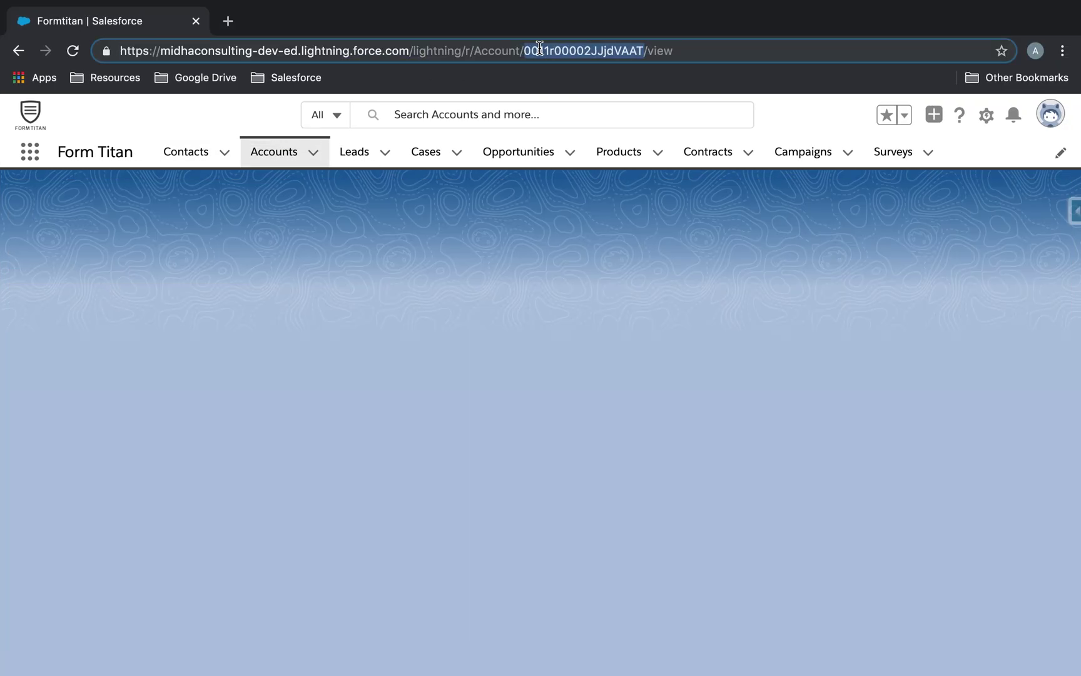
key(ctrl+Left)
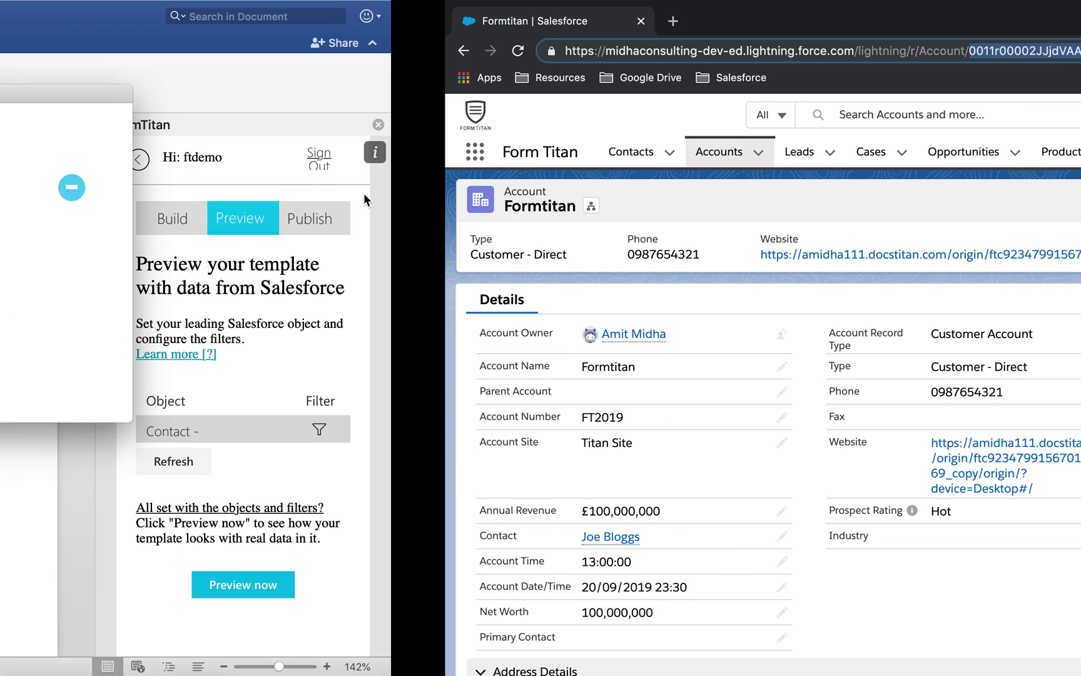
Replace the condition value with the Formtitan account's ID and save the condition.
double_click(586, 221)
key(super+v)
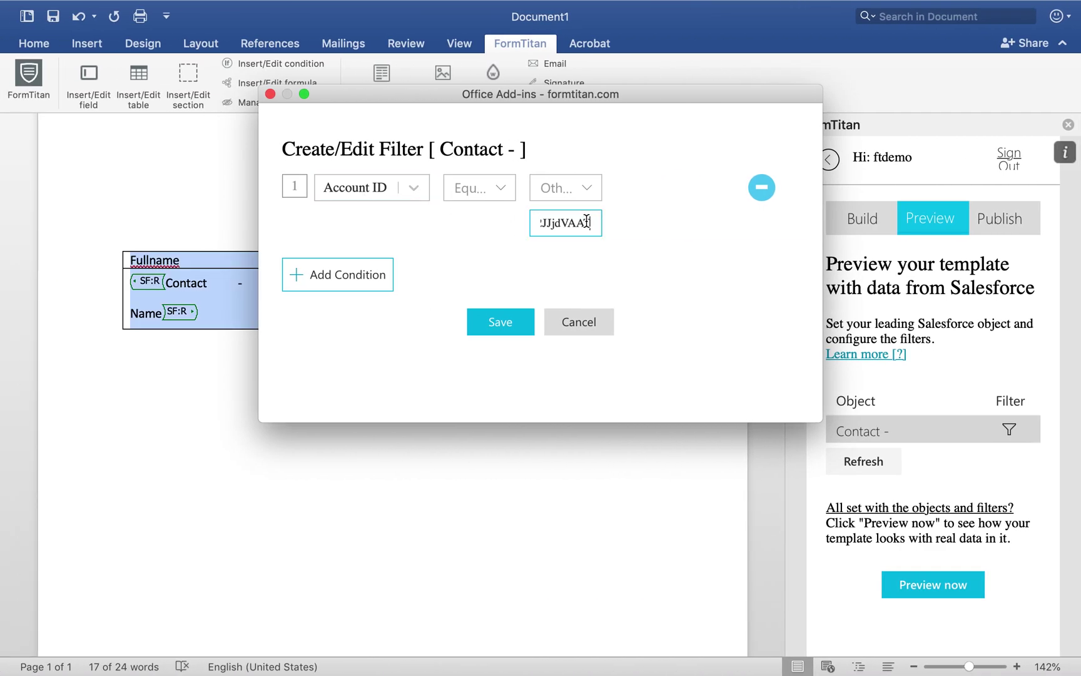
click(506, 322)
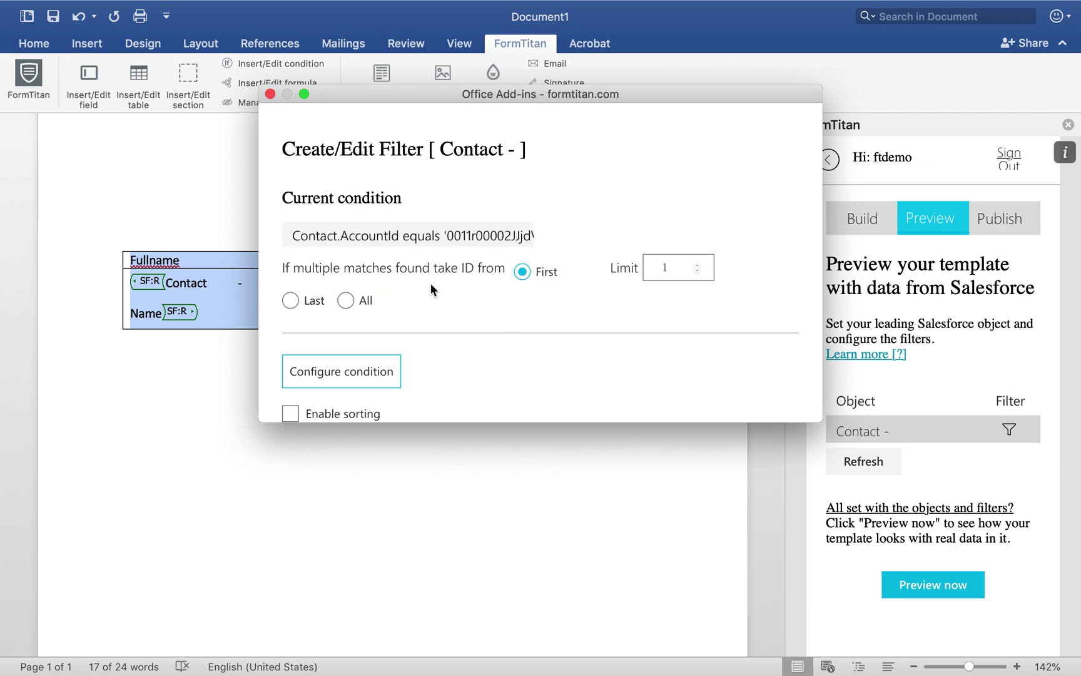
Return all matching contacts with a limit of 10, save the conditions and render a preview.
click(344, 301)
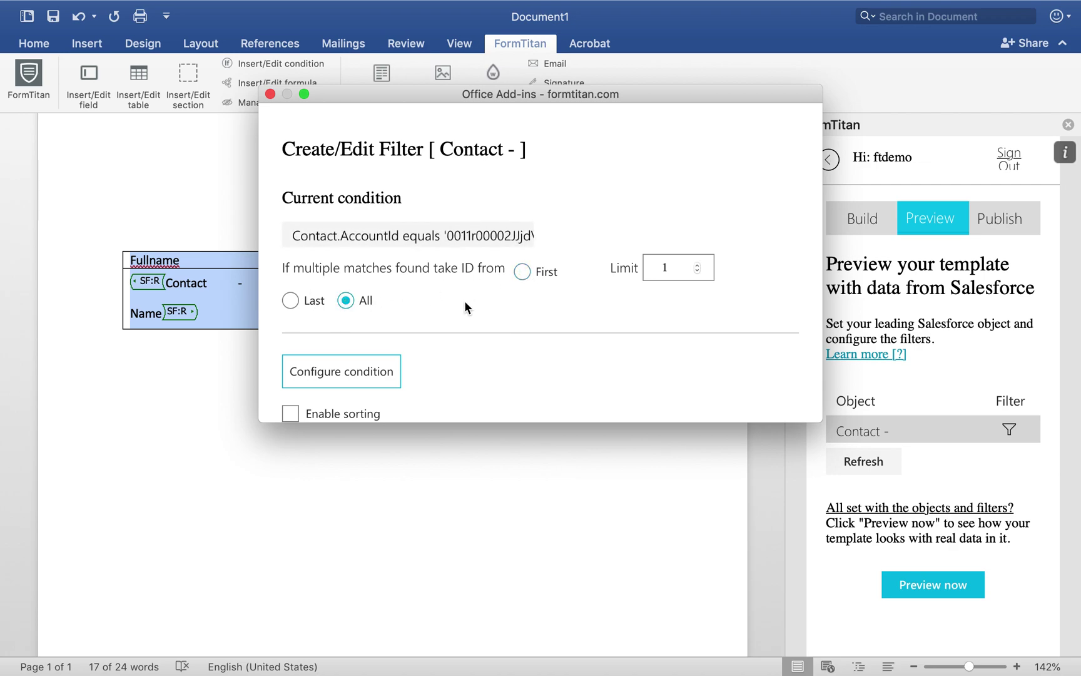
click(697, 265)
click(697, 265)
click(697, 267)
scroll(628, 367, down, 3)
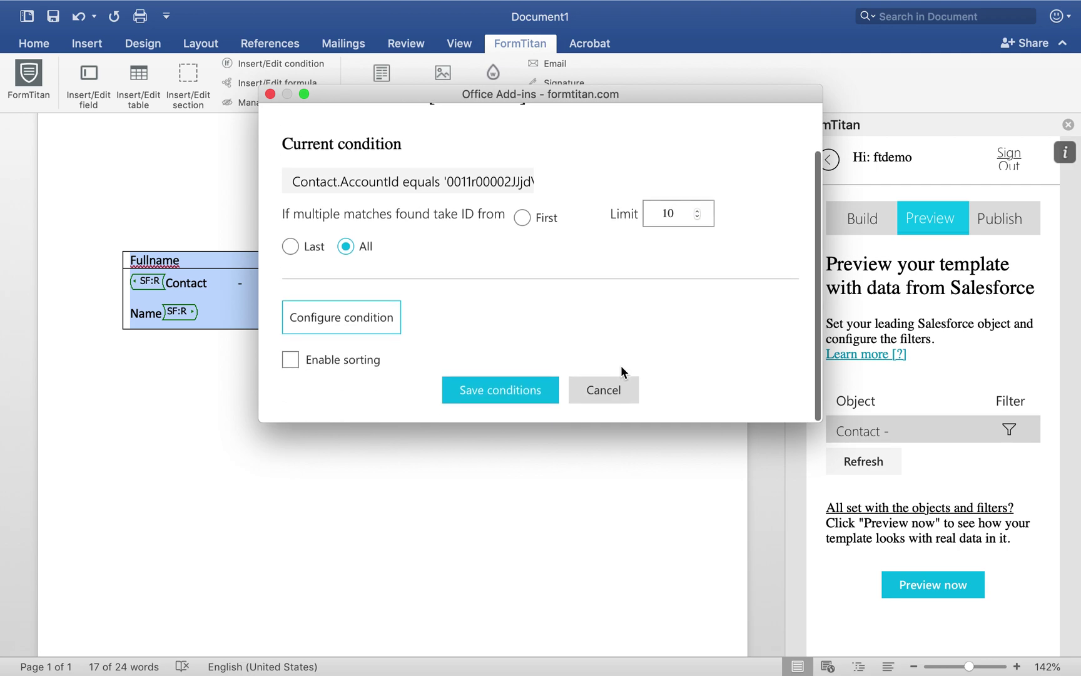
click(522, 393)
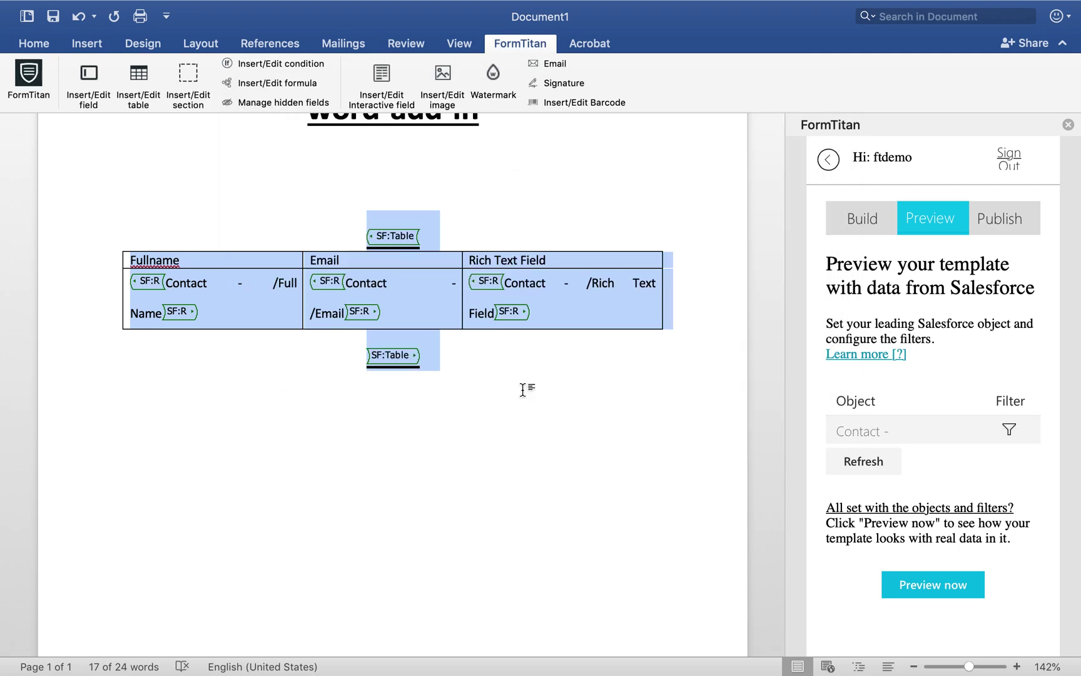
click(523, 389)
click(948, 587)
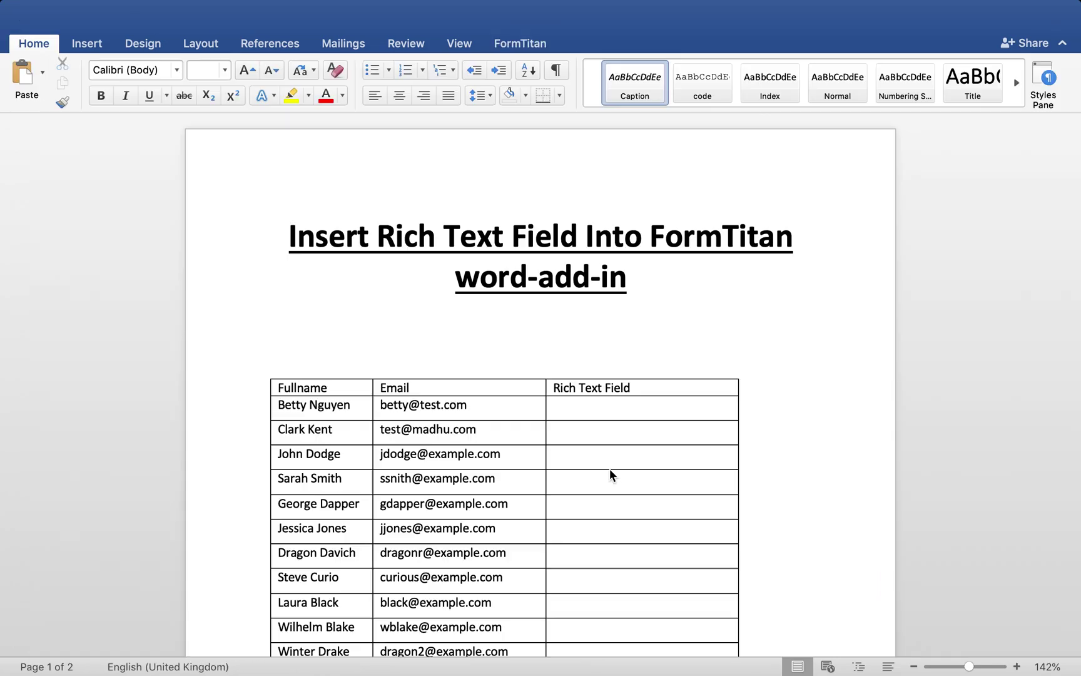
Scroll through the preview listing all contacts, then close it to return to Document1.
scroll(621, 426, down, 5)
scroll(622, 427, down, 15)
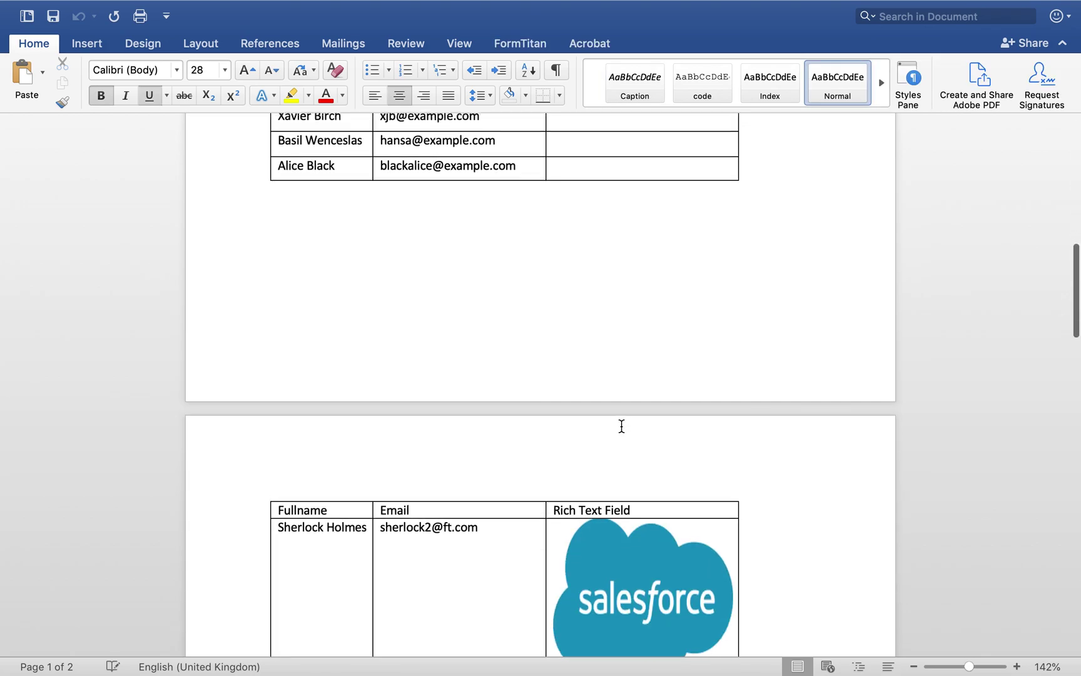
scroll(676, 244, up, 5)
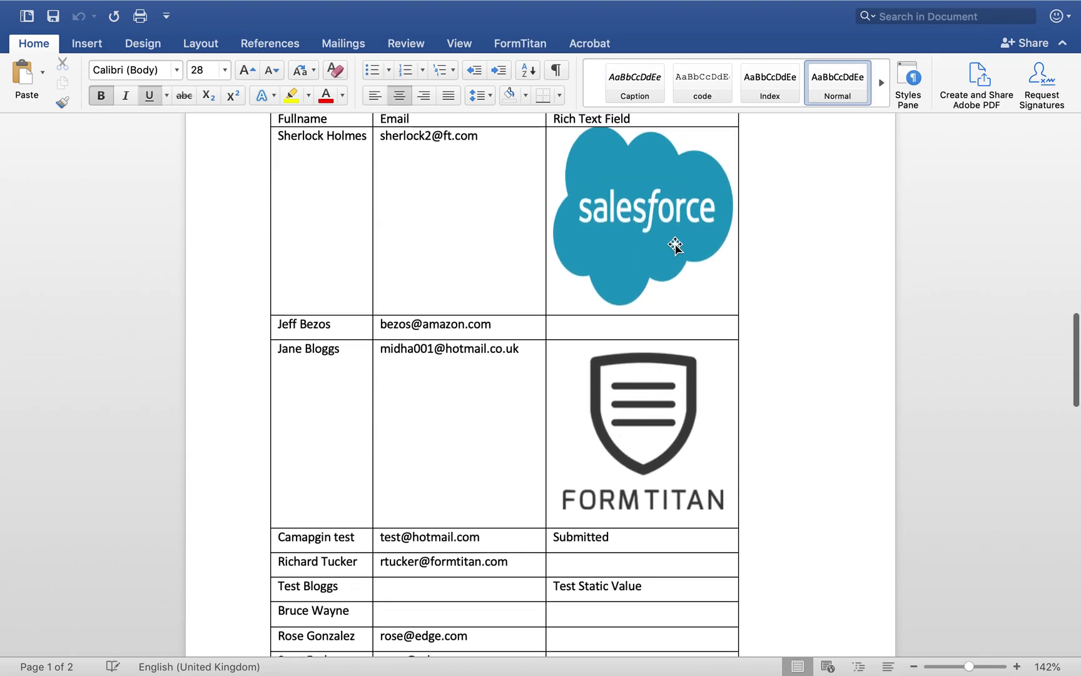
scroll(677, 238, up, 20)
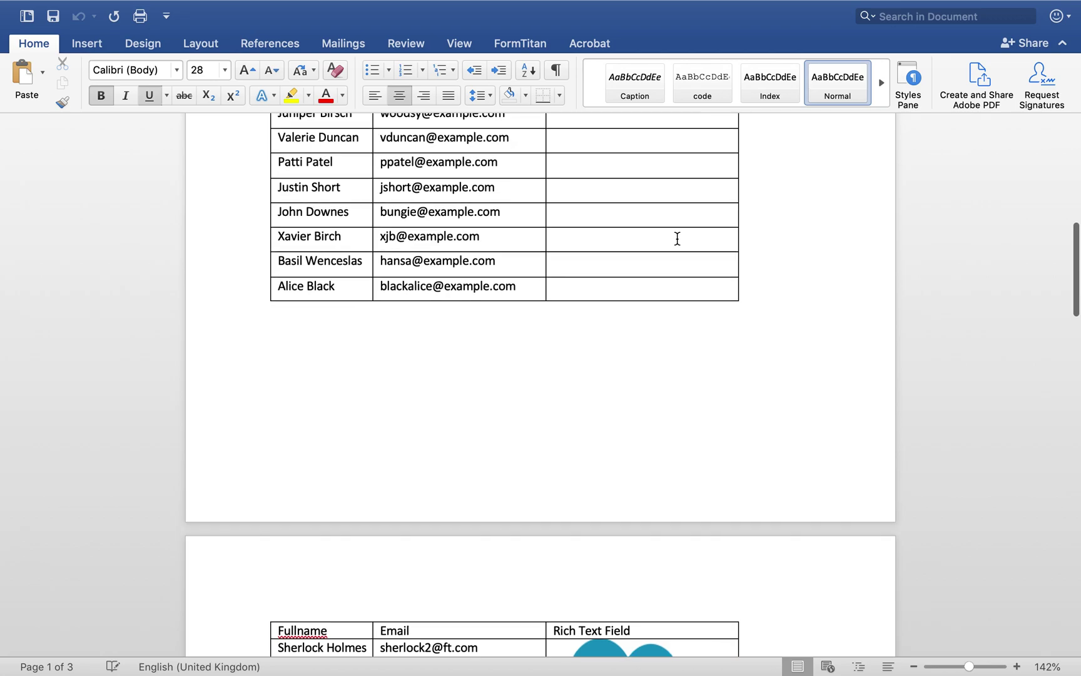
scroll(677, 238, down, 10)
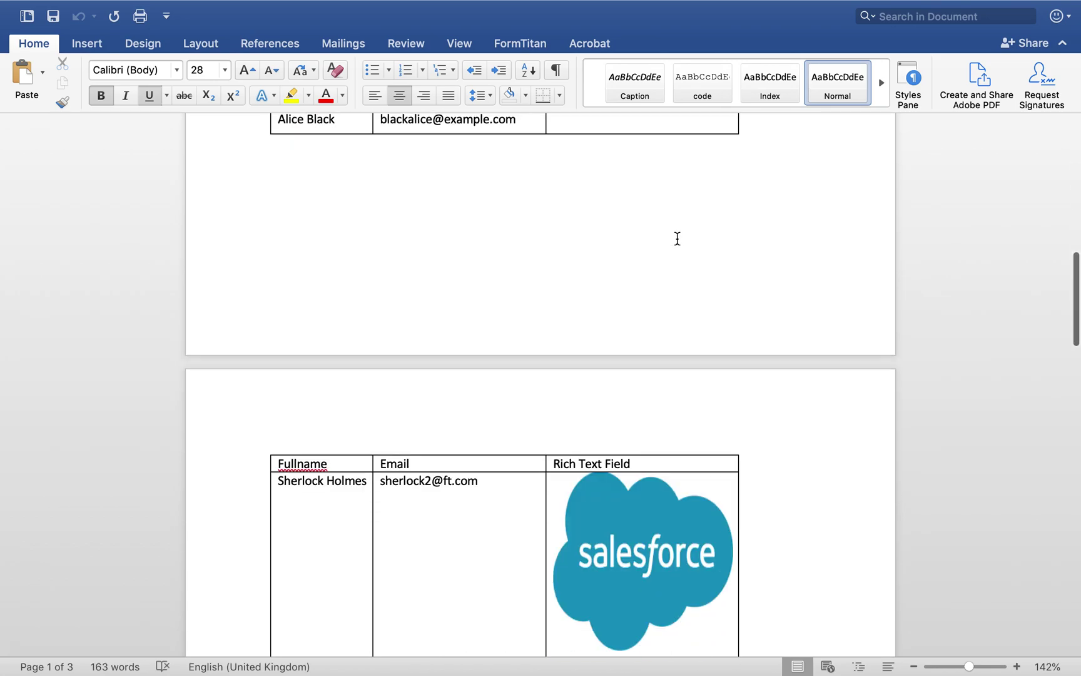
scroll(677, 239, up, 12)
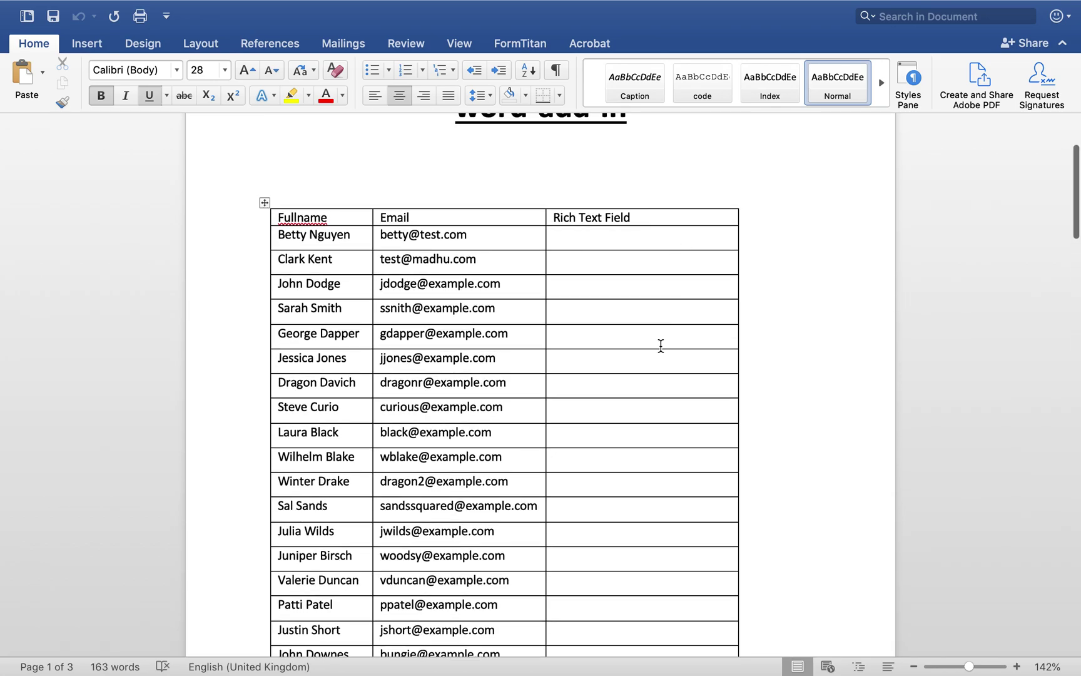
scroll(659, 384, down, 20)
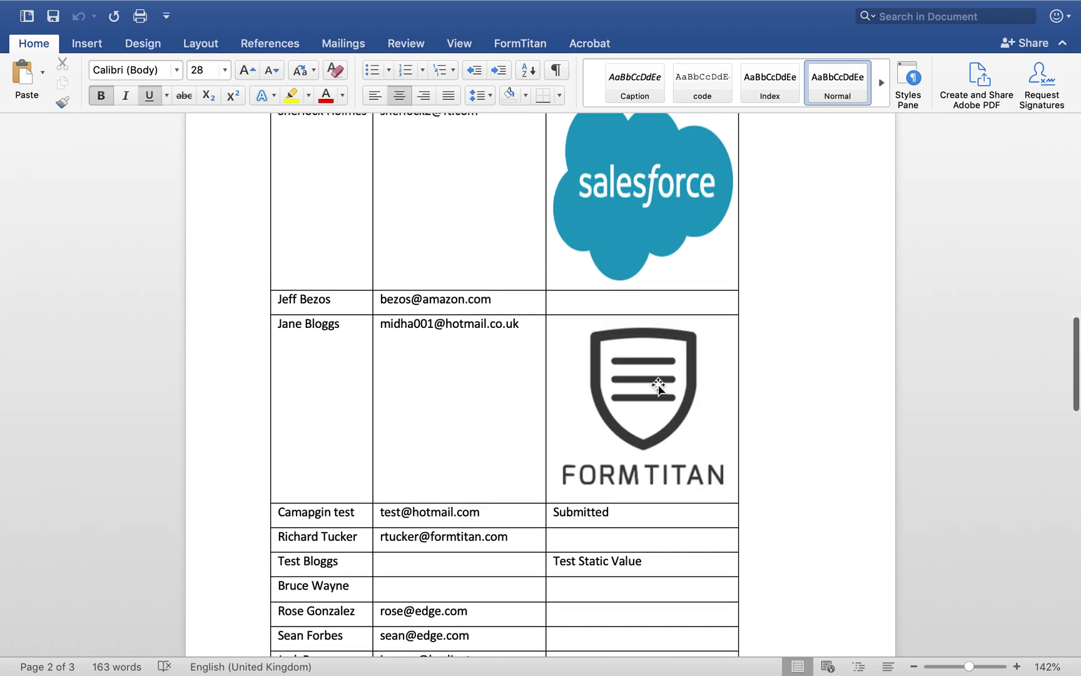
scroll(658, 384, down, 20)
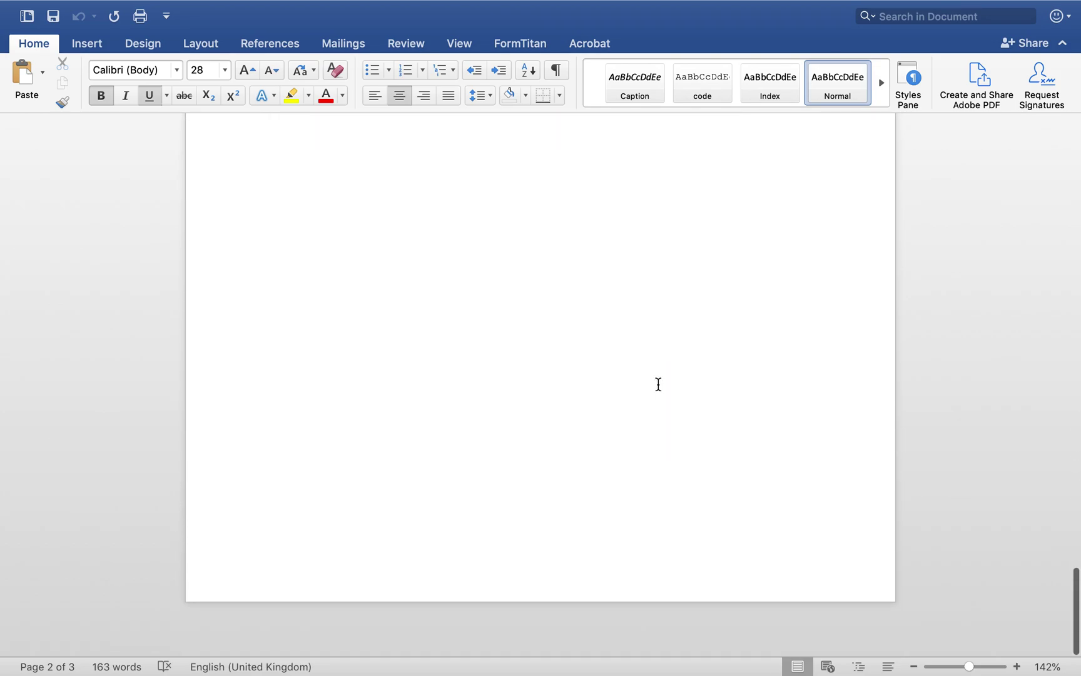
scroll(658, 384, up, 10)
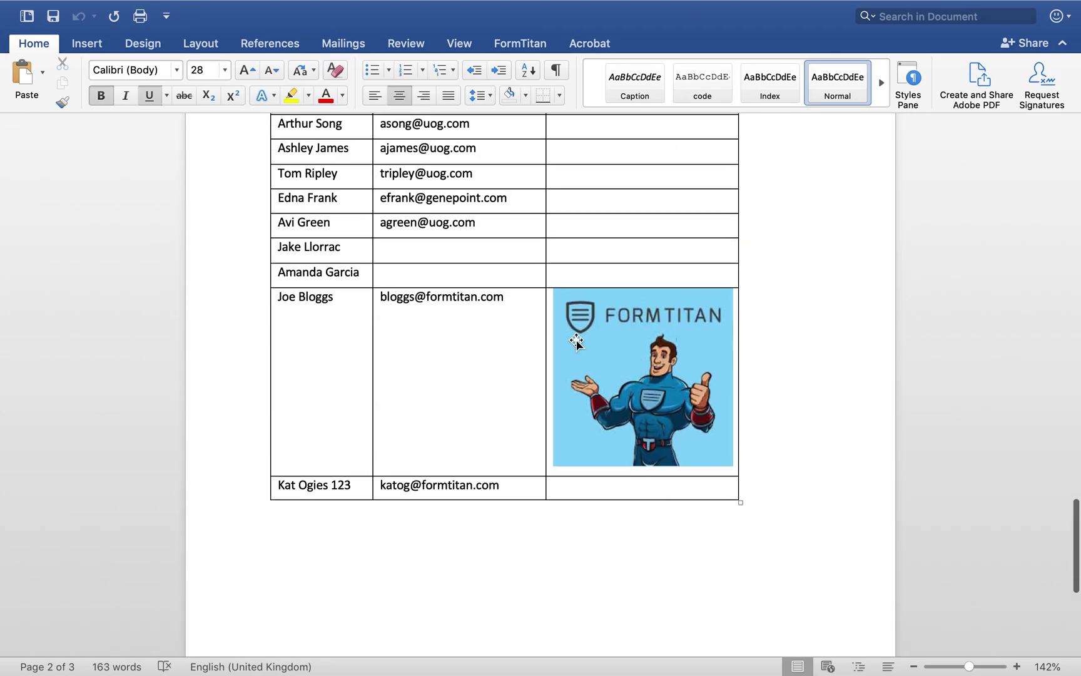
scroll(656, 388, up, 15)
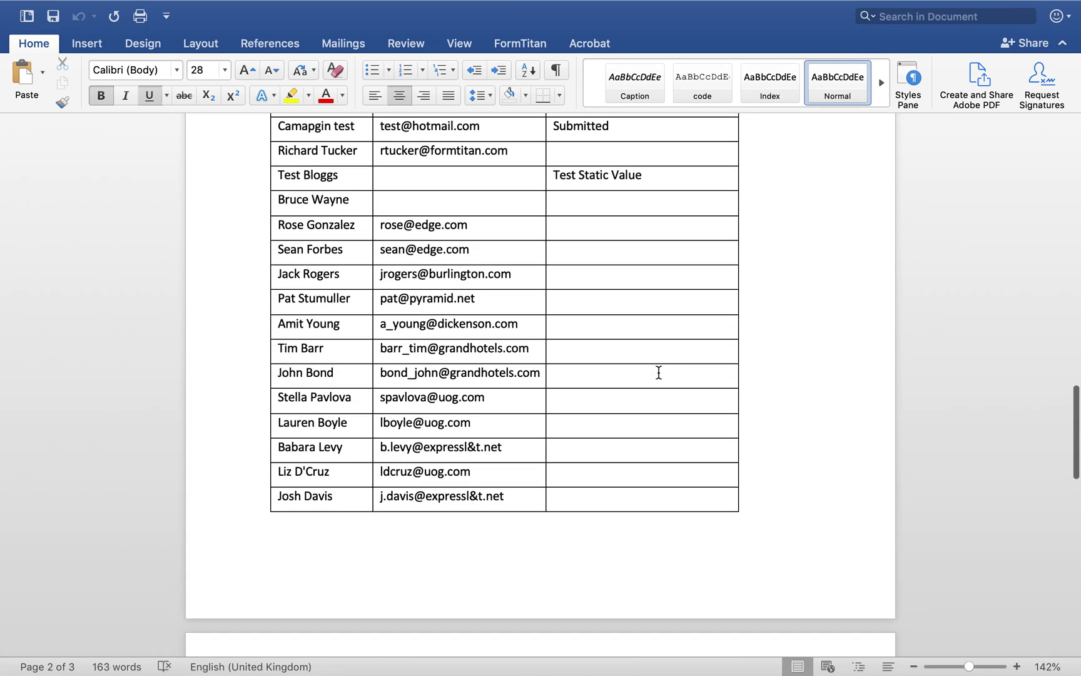
scroll(658, 372, up, 8)
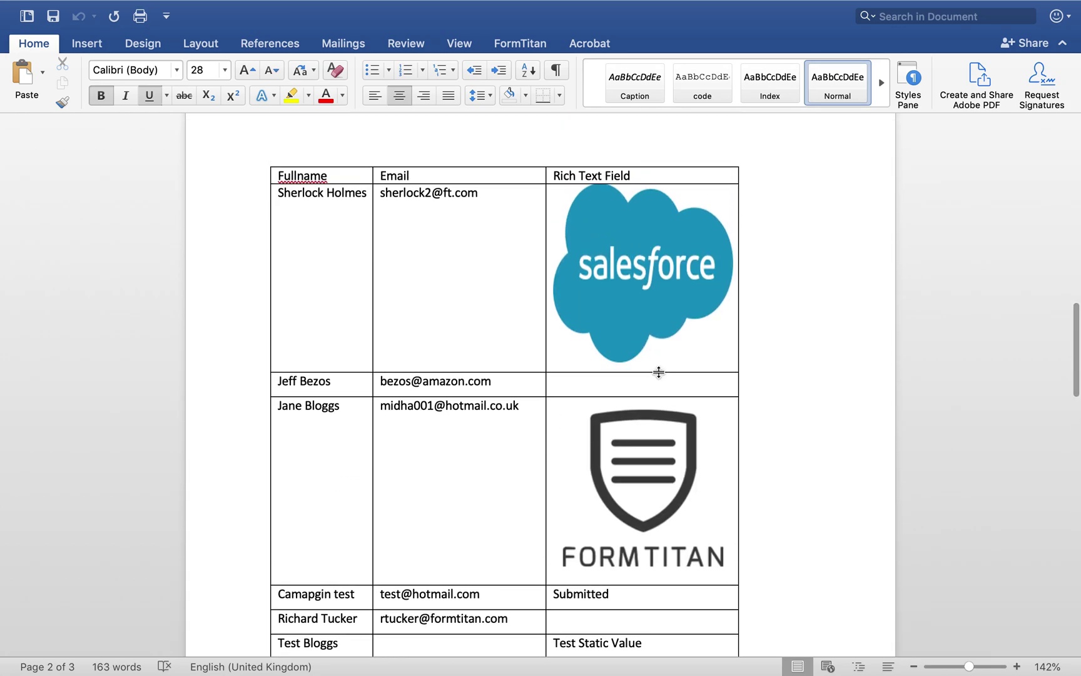
scroll(587, 376, up, 15)
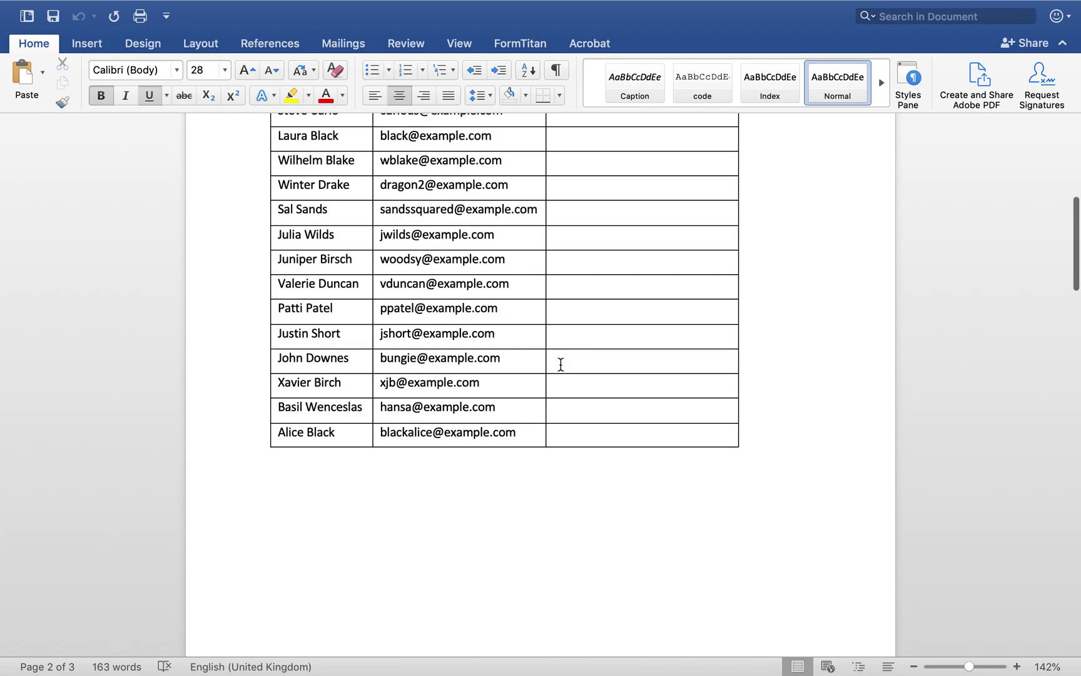
scroll(561, 364, down, 20)
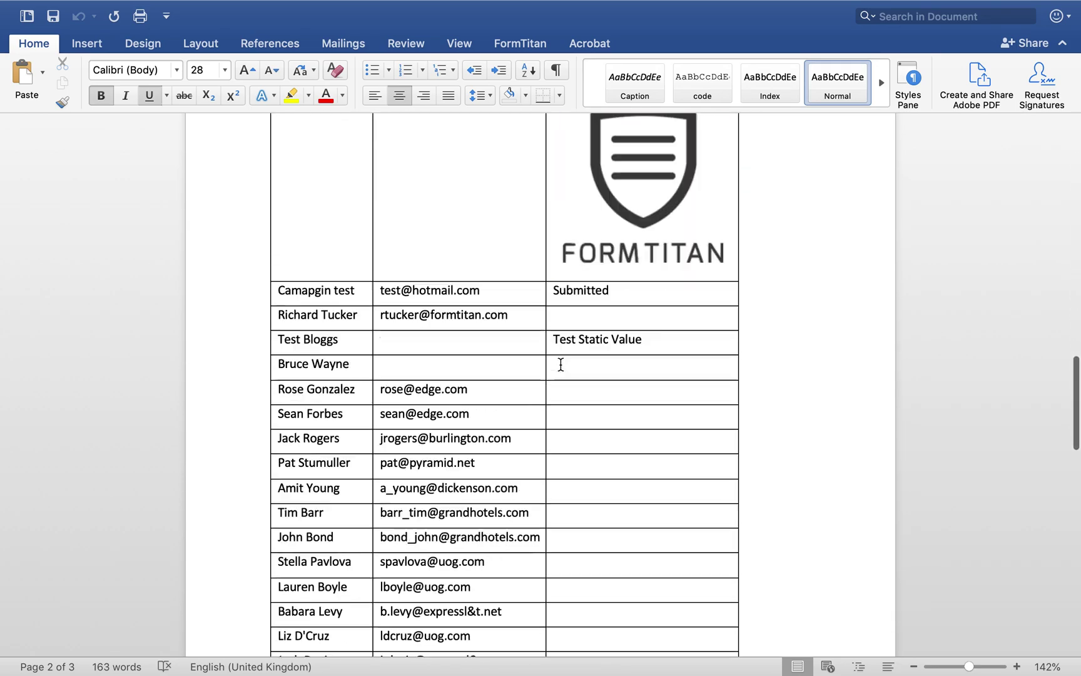
scroll(560, 364, up, 4)
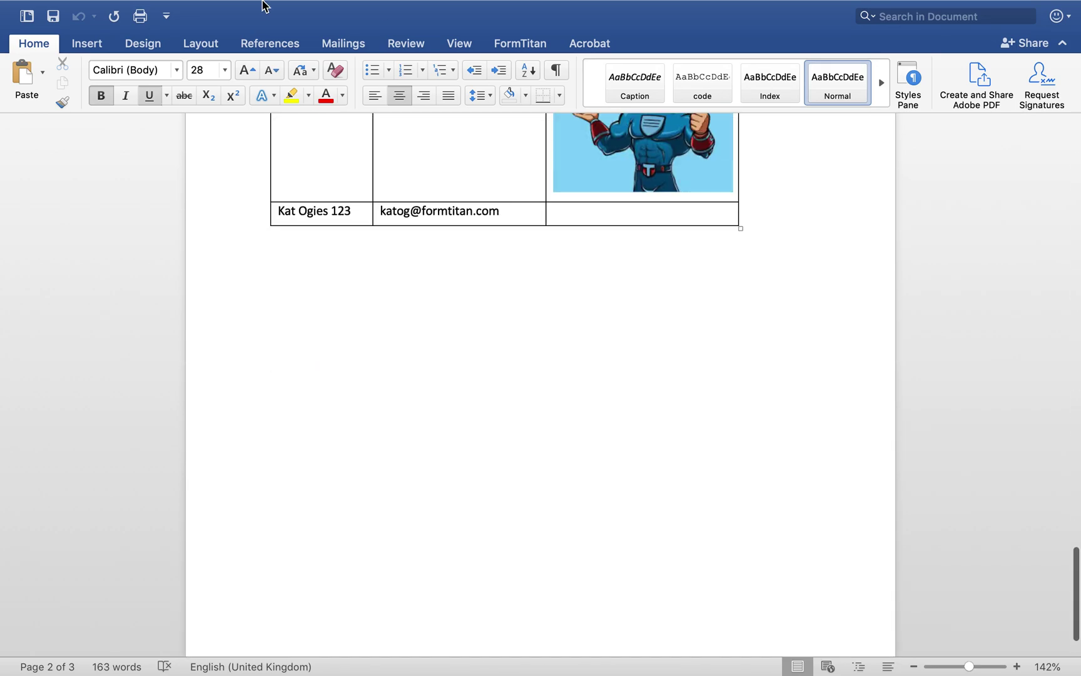
mouse_move(261, 3)
click(16, 35)
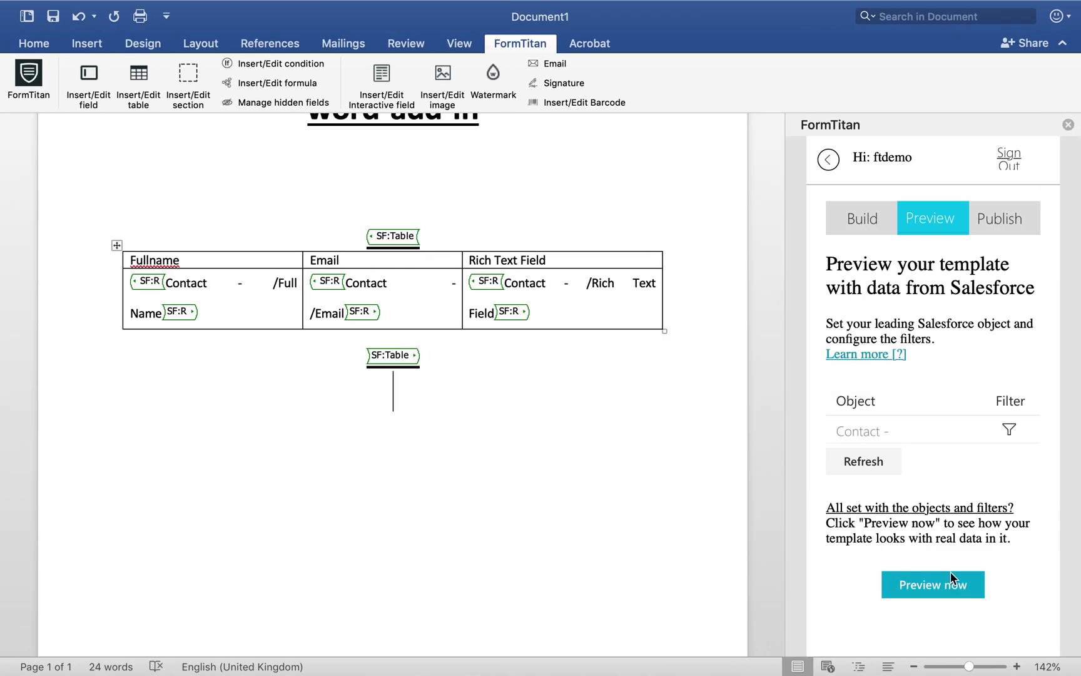
Add a Contact filter condition on Account ID, using the pasted account ID as its value.
click(933, 584)
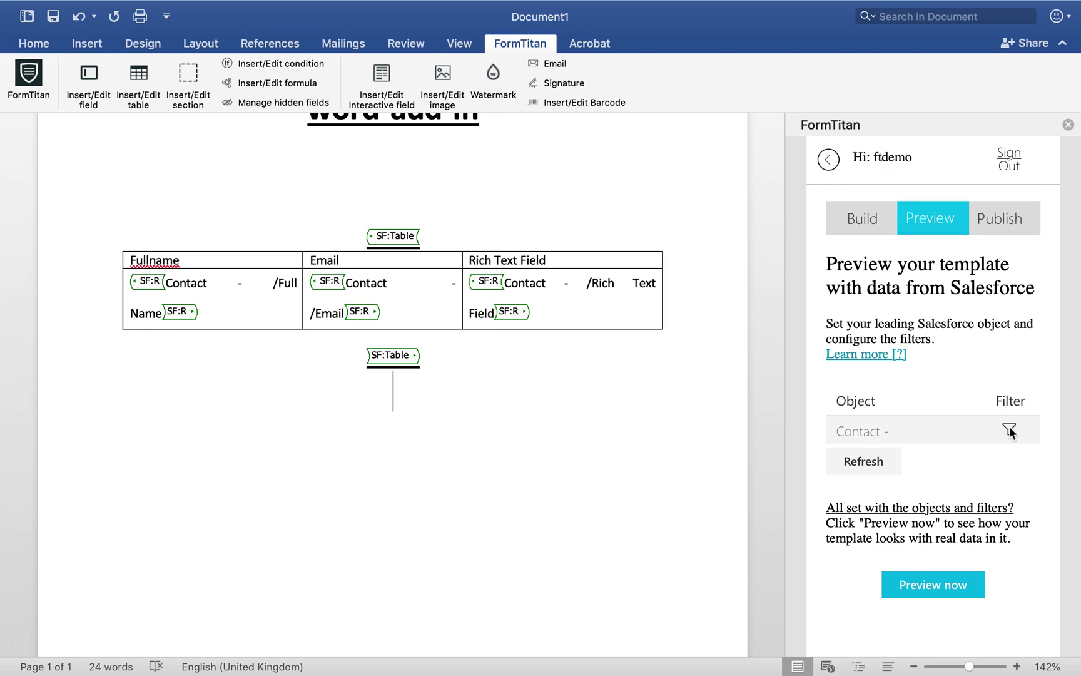
click(381, 187)
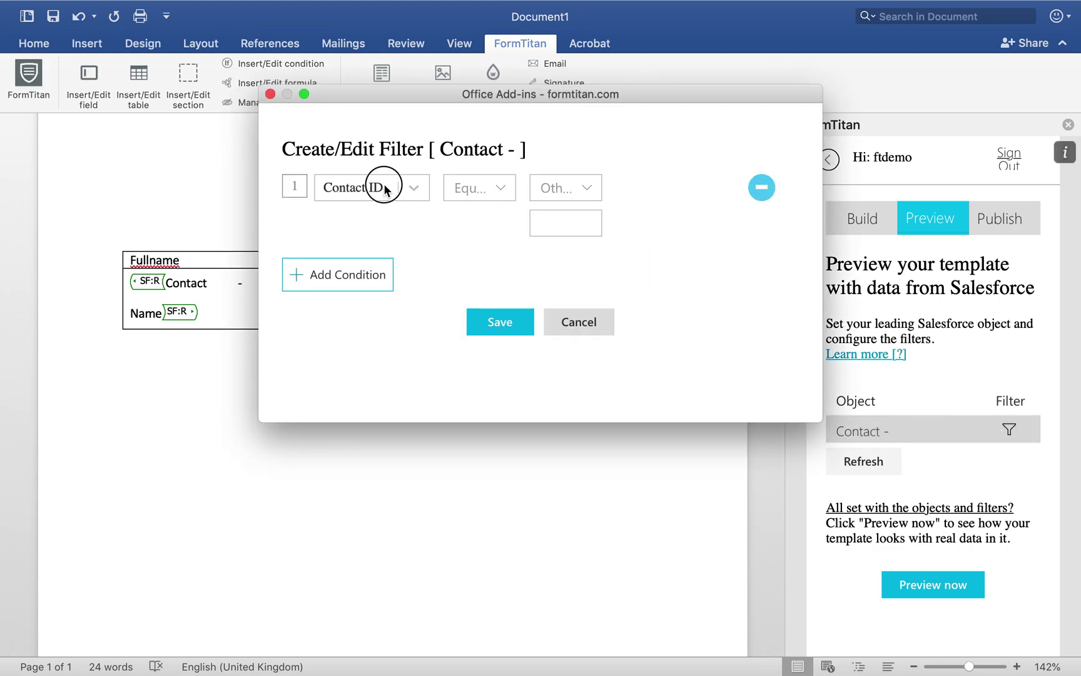
text(acc)
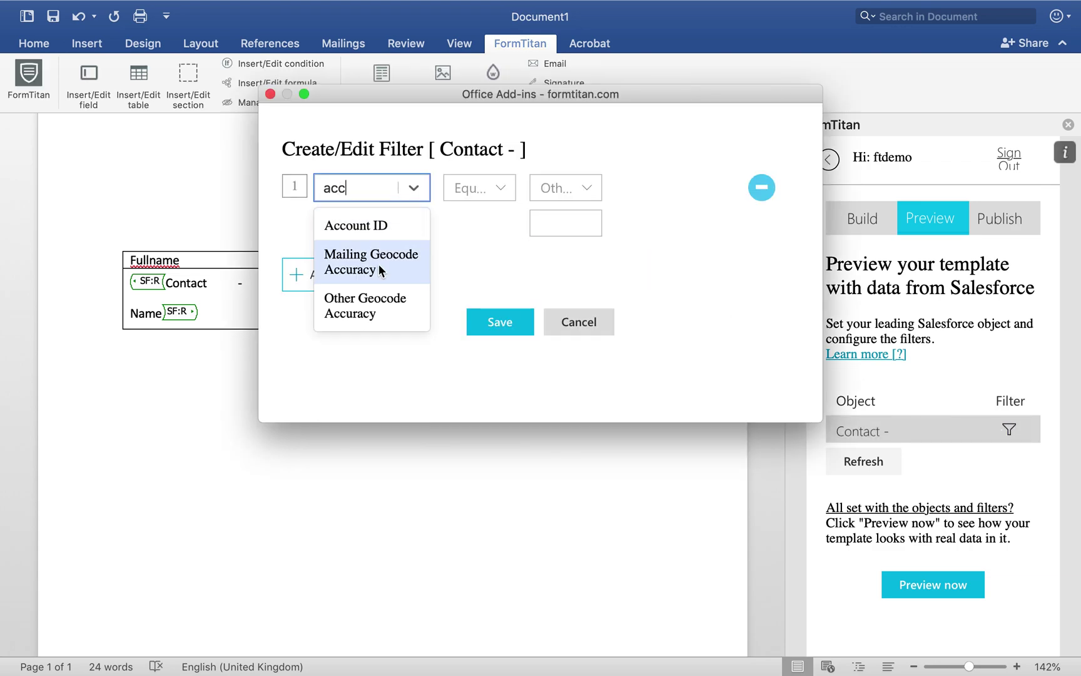
click(382, 226)
click(569, 220)
key(super+v)
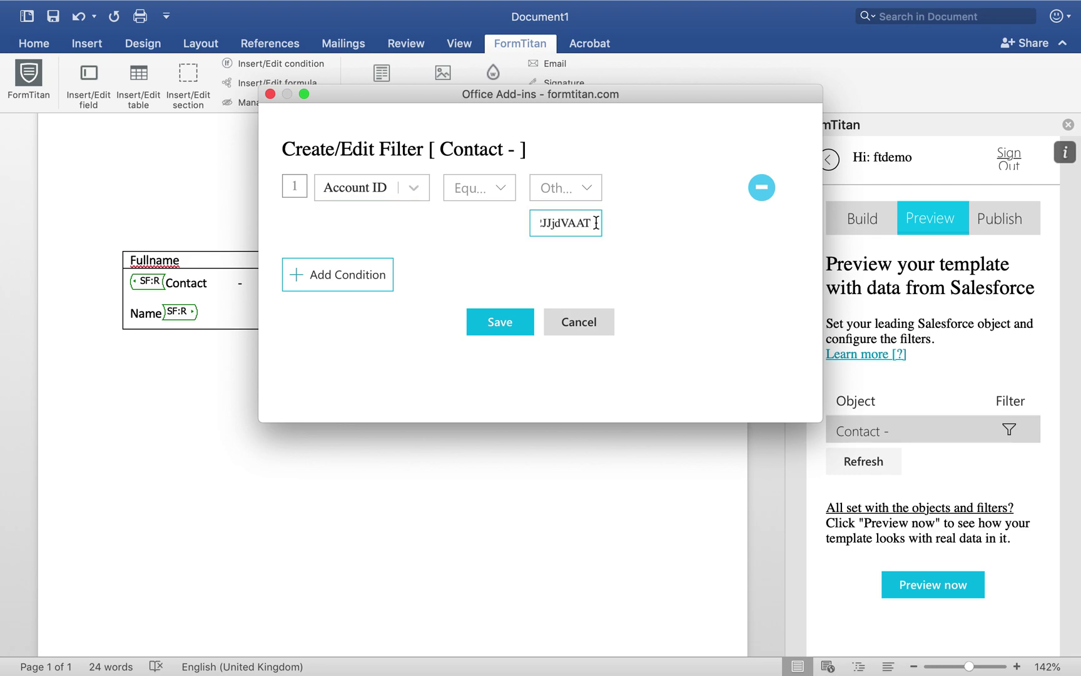
drag(596, 222, 446, 218)
click(474, 267)
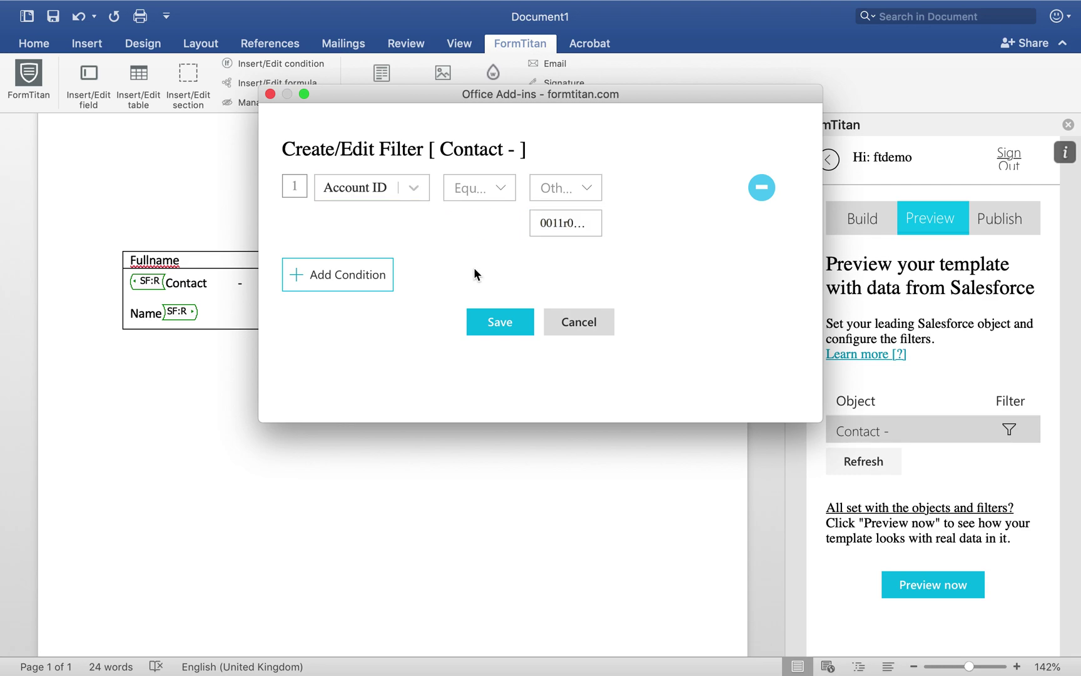
click(509, 322)
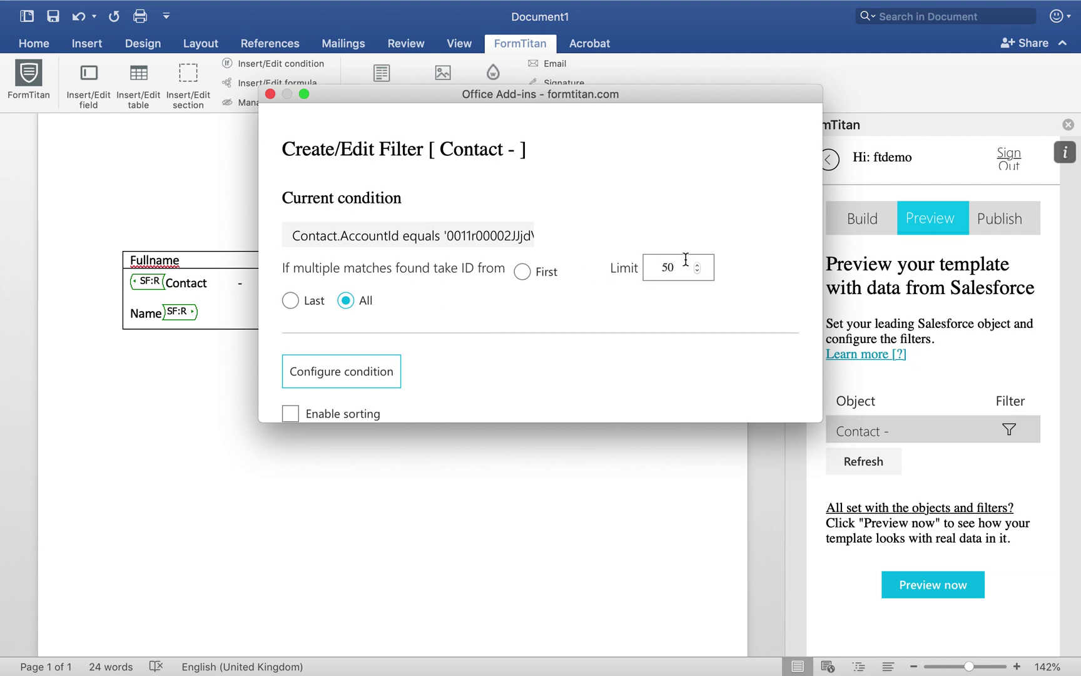
Keep All records with limit 50, save the filter conditions and render a new preview.
scroll(638, 316, down, 2)
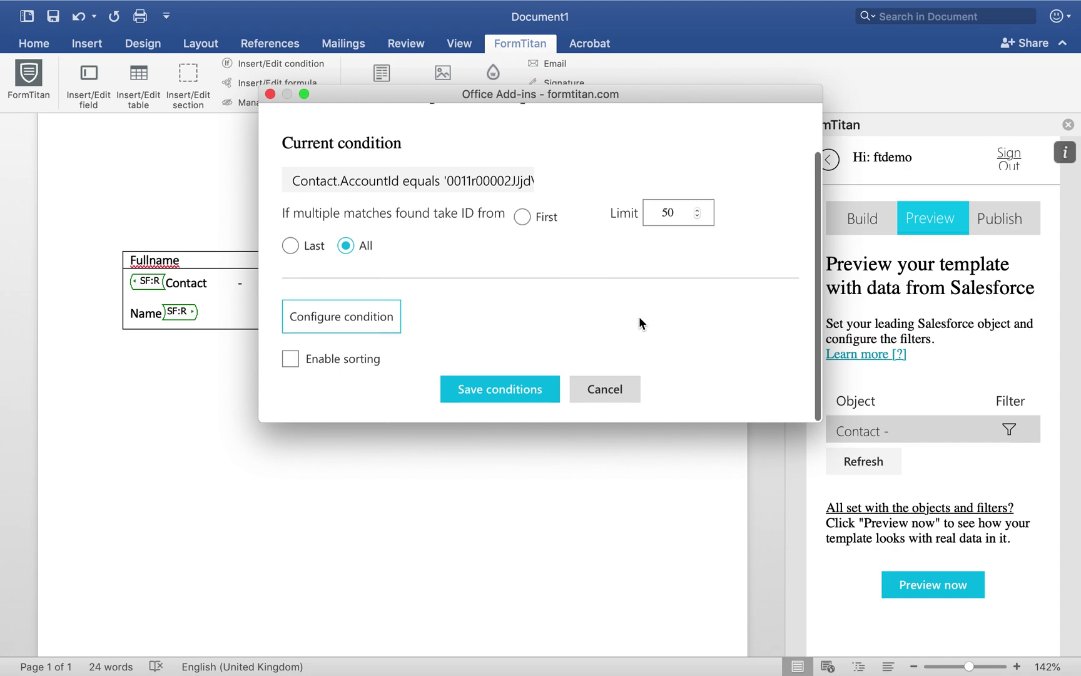
click(515, 386)
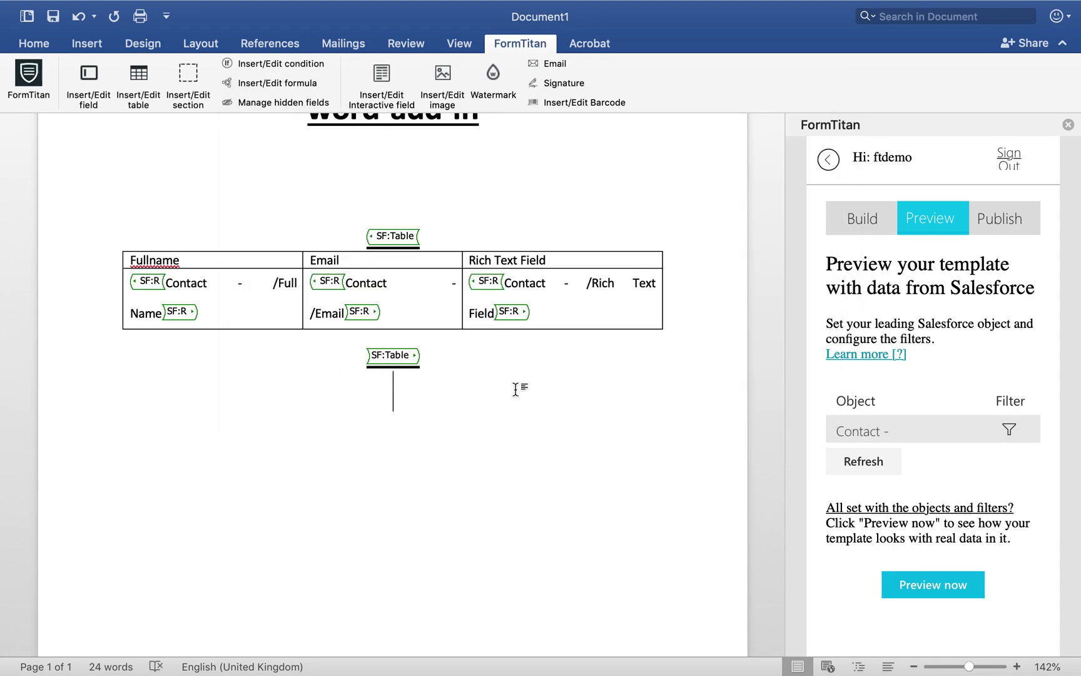
click(951, 586)
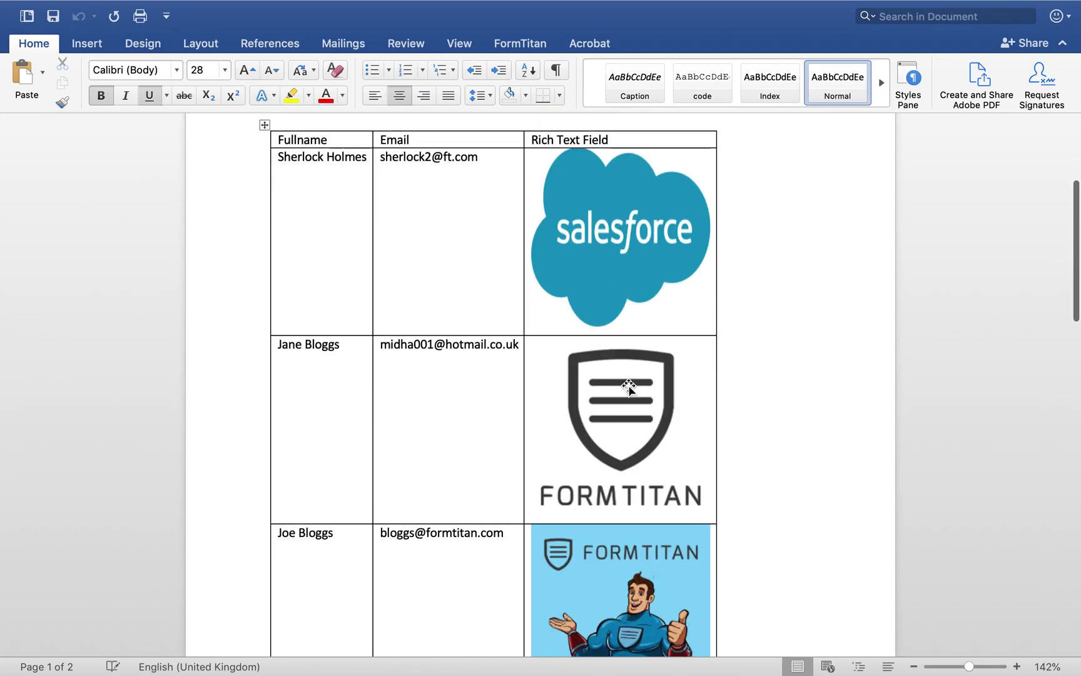
Scroll through the rendered preview to check the account's three contact rows.
scroll(628, 388, down, 5)
scroll(628, 388, up, 5)
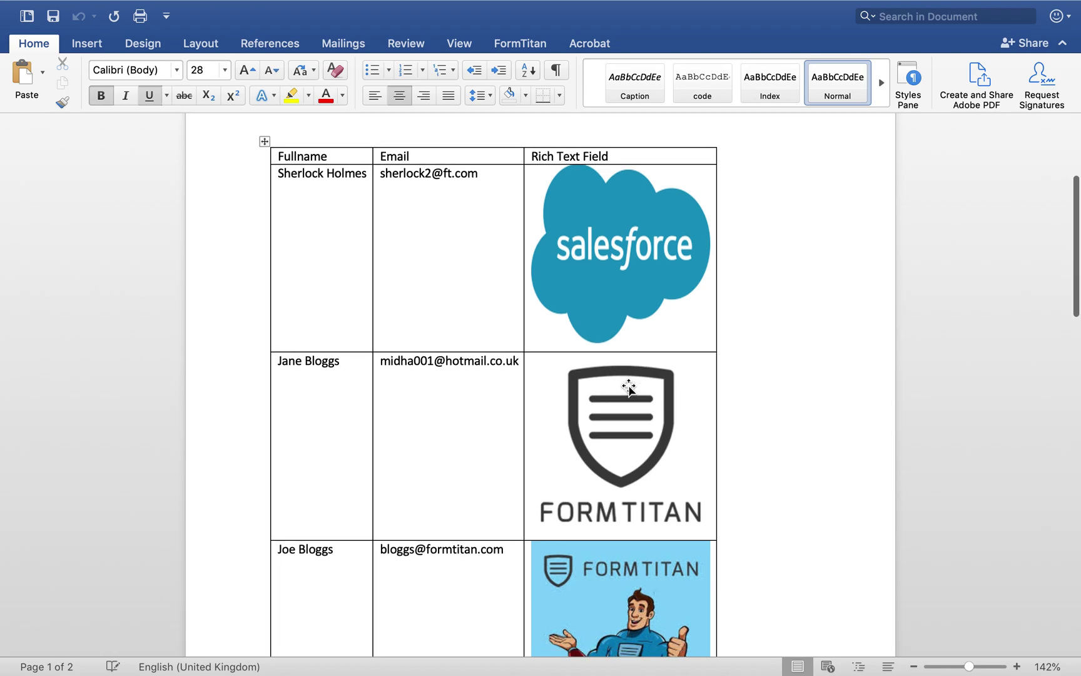
scroll(629, 388, down, 10)
scroll(628, 388, up, 10)
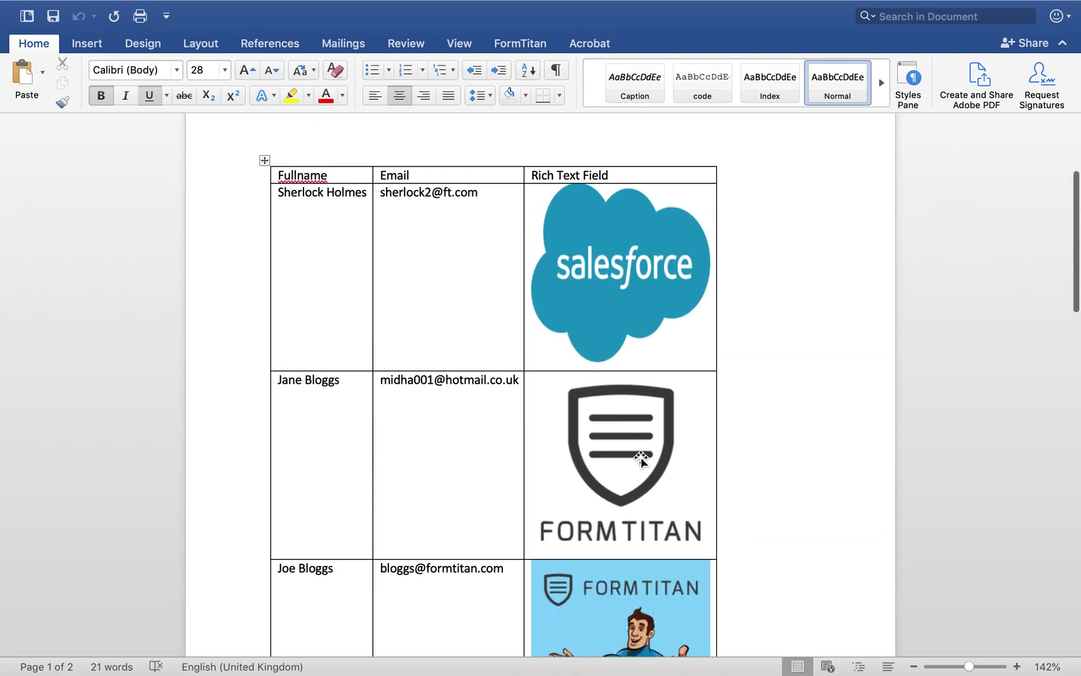
scroll(641, 456, down, 4)
scroll(640, 512, up, 3)
scroll(639, 512, up, 1)
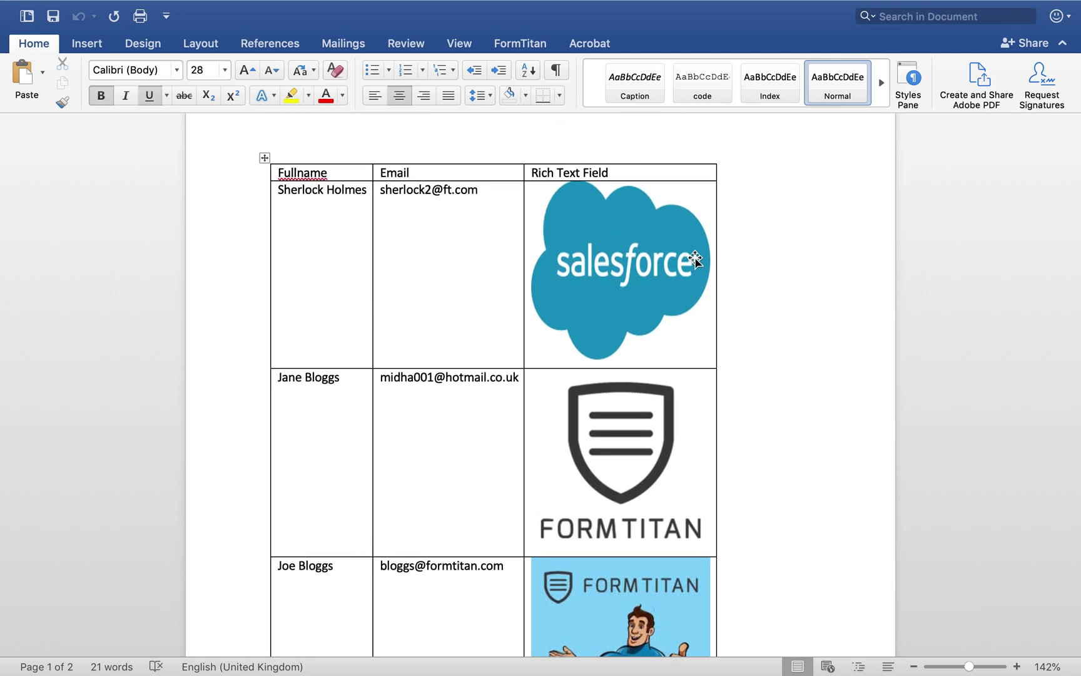
scroll(628, 390, up, 4)
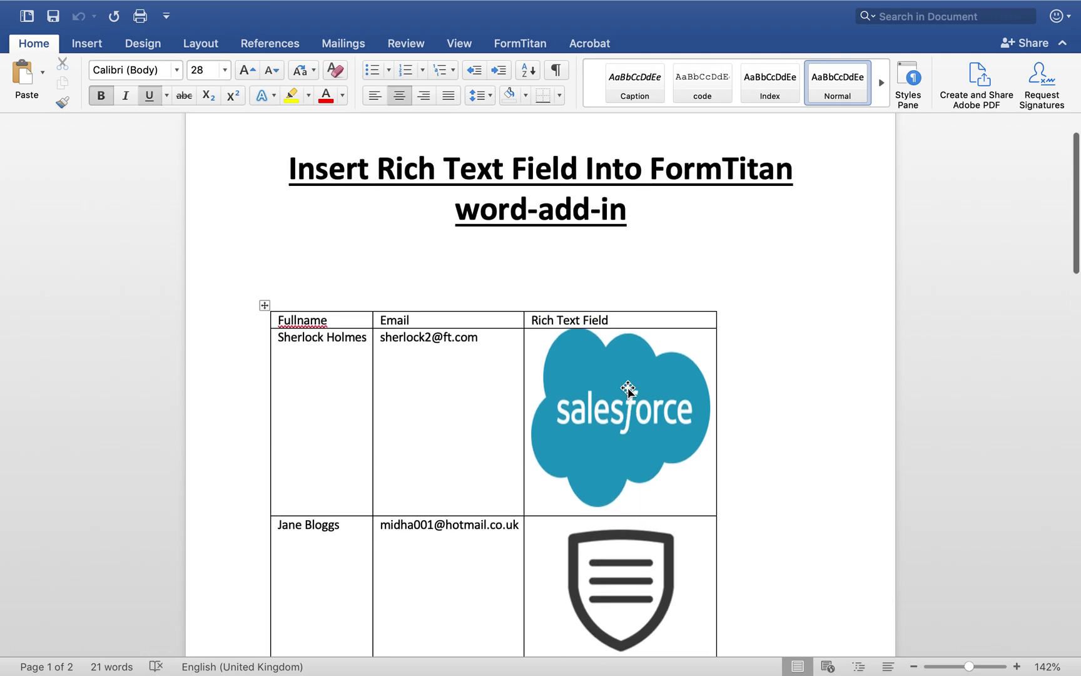
scroll(627, 389, down, 5)
scroll(628, 389, down, 12)
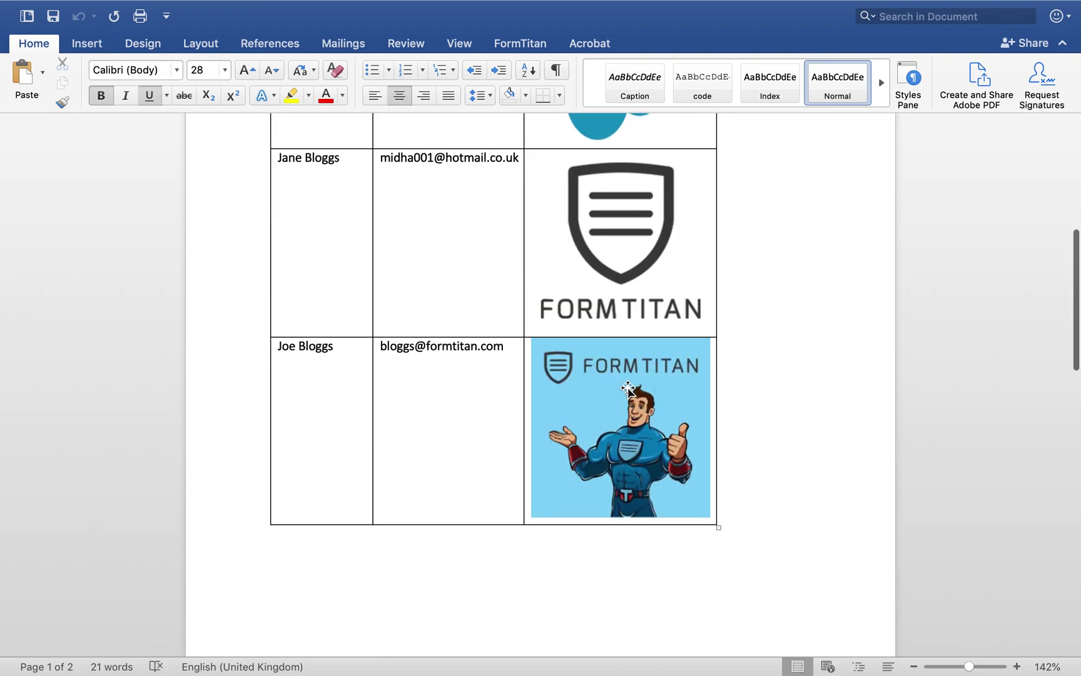
scroll(627, 391, up, 11)
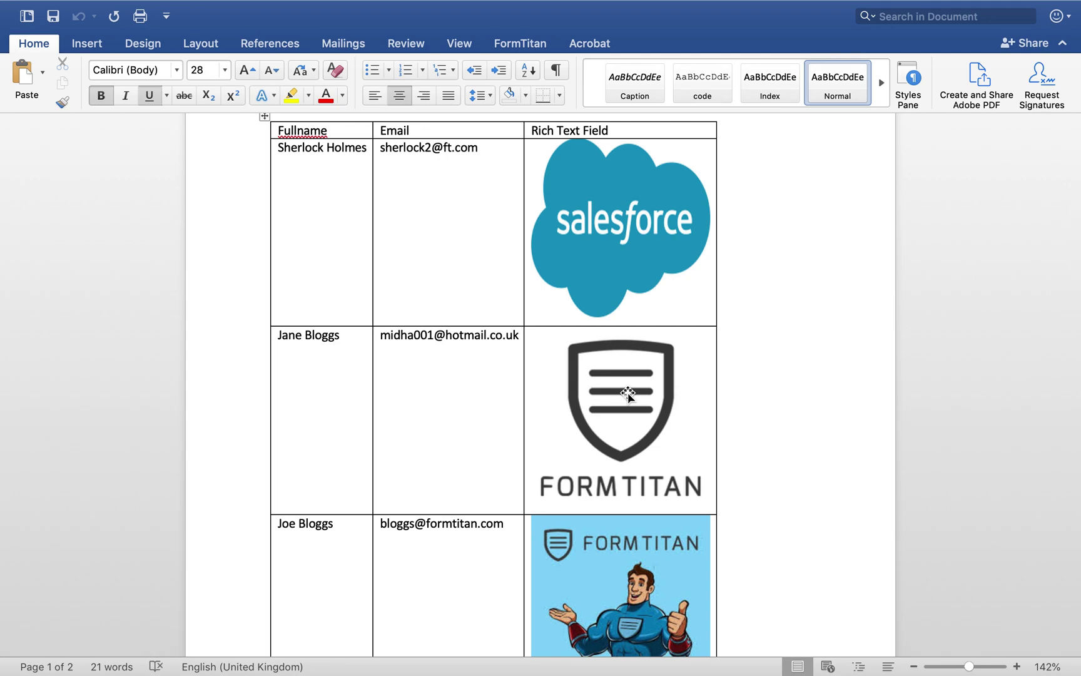
Select the Rich Text Field images: FormTitan shield, cartoon FormTitan and Salesforce cloud.
click(628, 394)
click(600, 543)
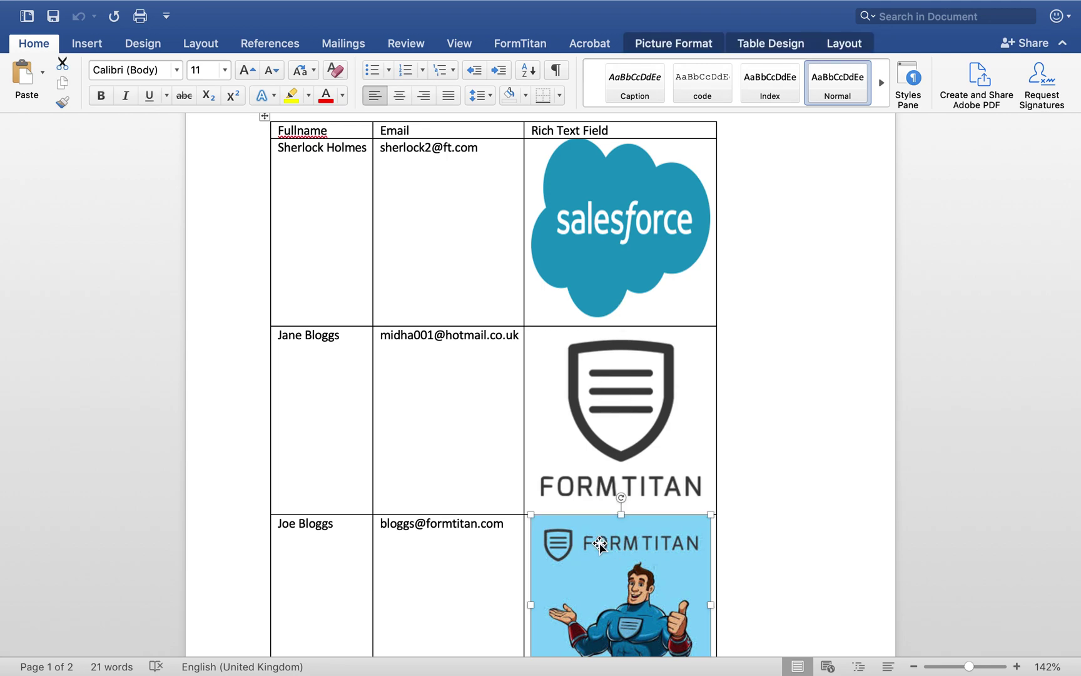
click(641, 234)
click(615, 374)
scroll(613, 375, up, 5)
scroll(613, 374, up, 1)
scroll(615, 374, down, 3)
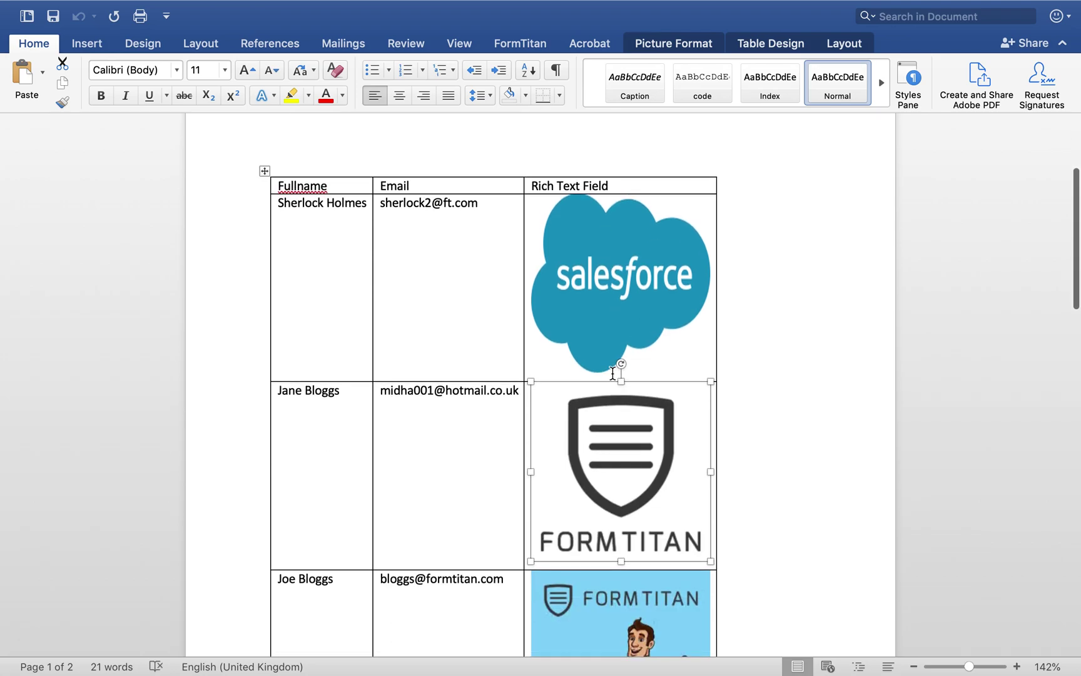
scroll(615, 374, up, 4)
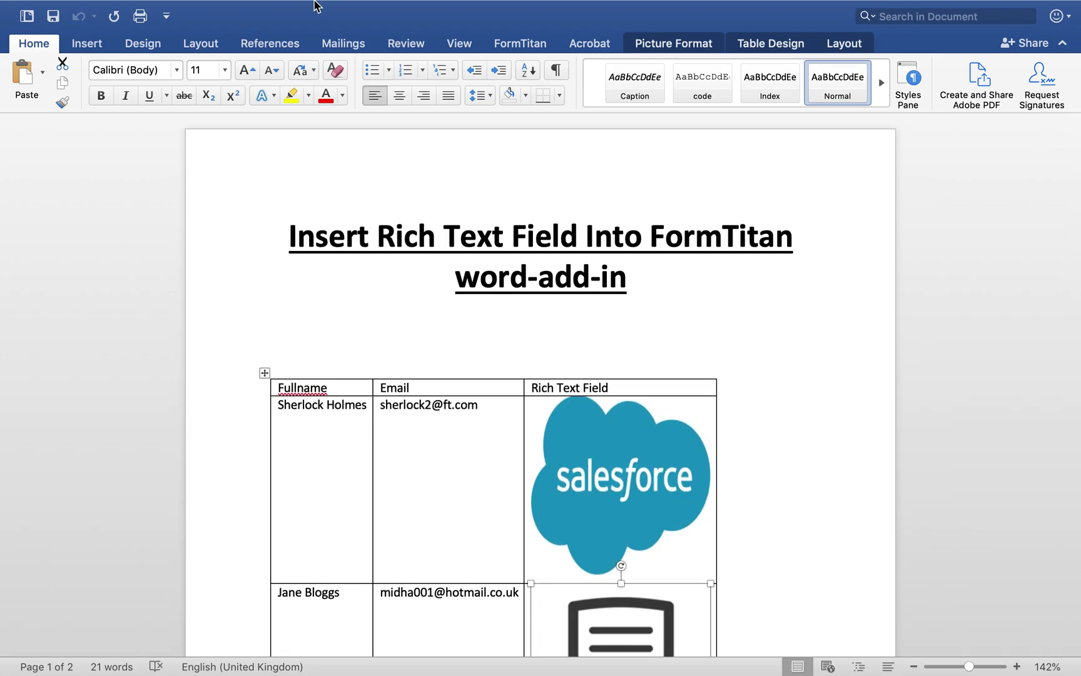